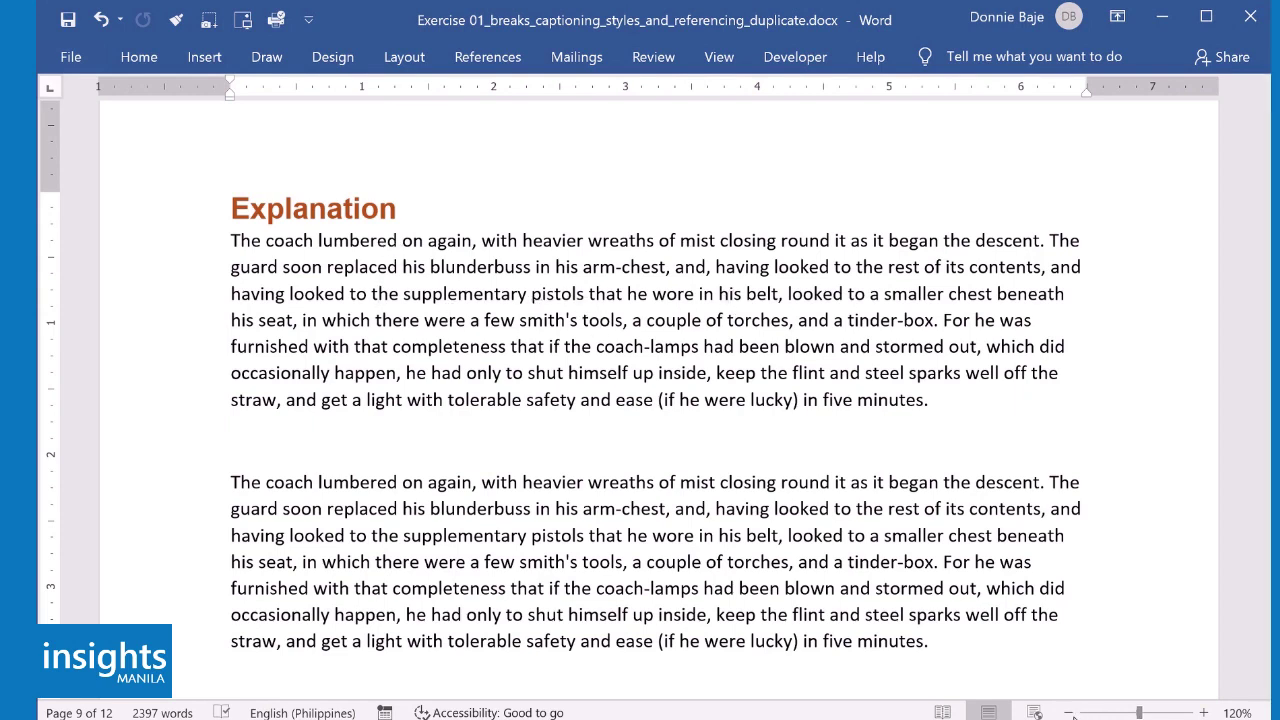
Step: Zoom the view to 108% and scroll back up from page 9 toward page 5
click(1078, 713)
click(1140, 713)
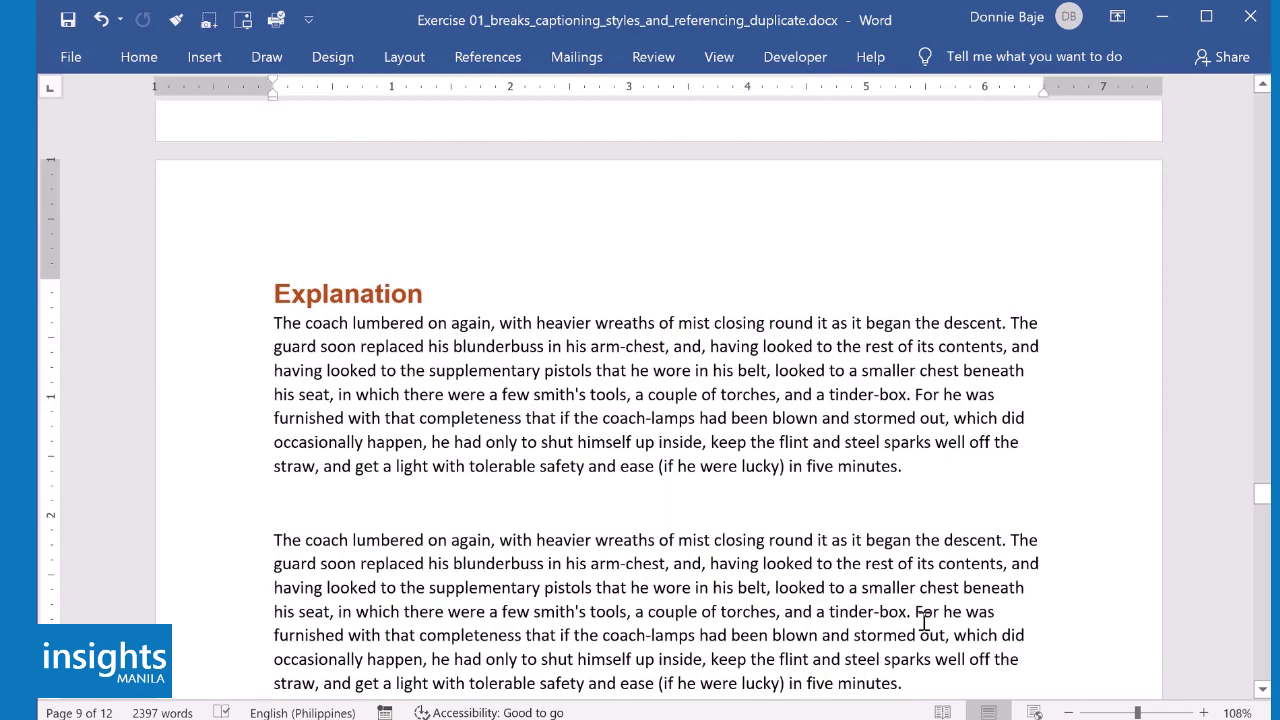
scroll(924, 615, down, 8)
scroll(924, 609, down, 4)
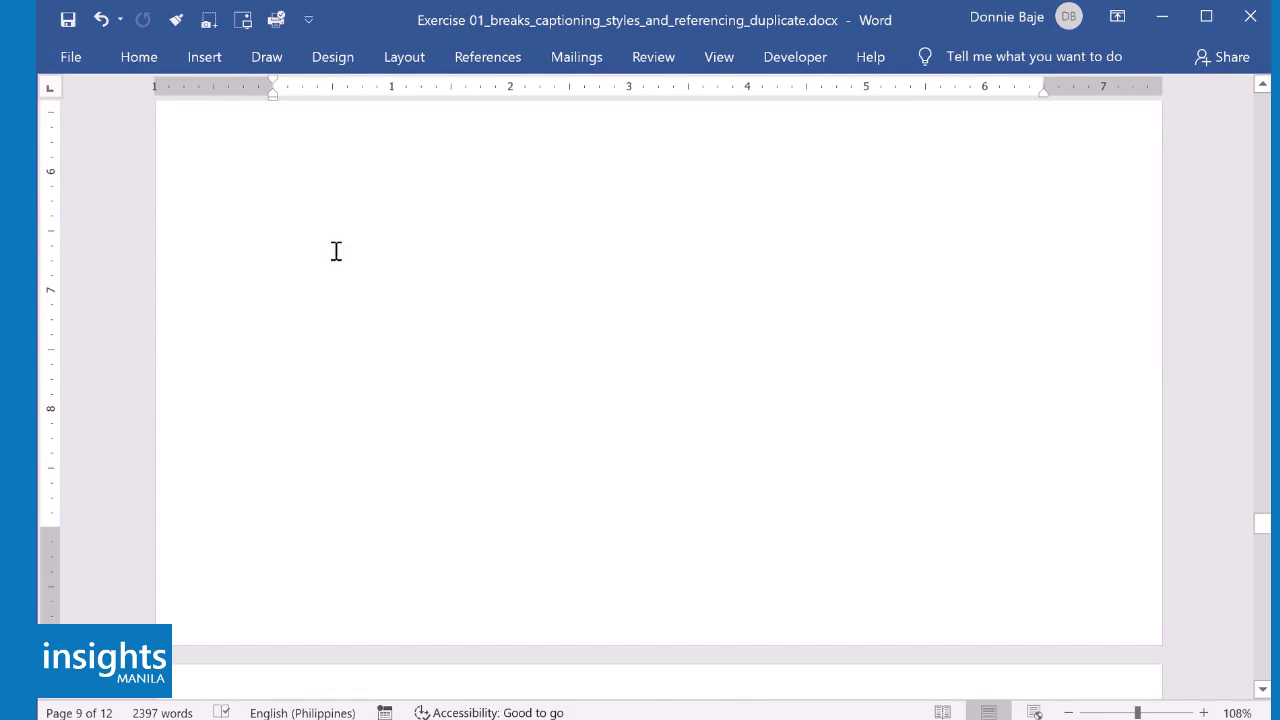
scroll(452, 416, up, 2)
scroll(452, 416, up, 8)
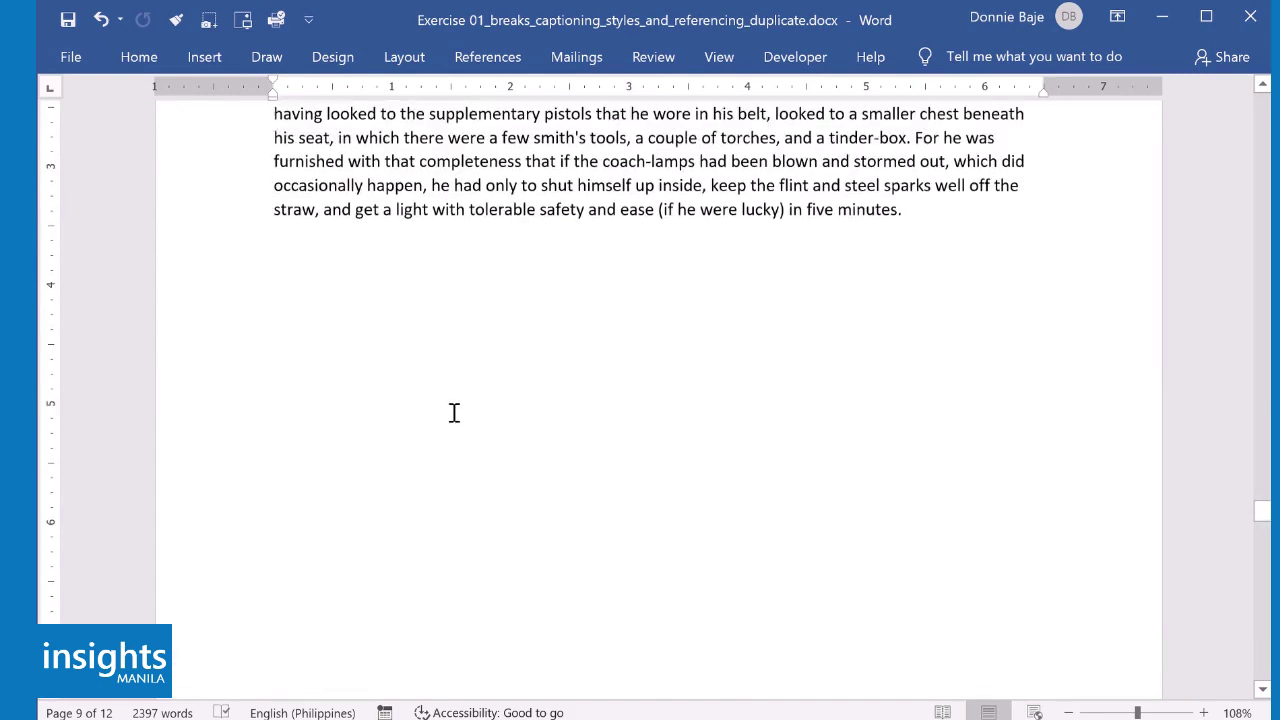
scroll(455, 412, up, 6)
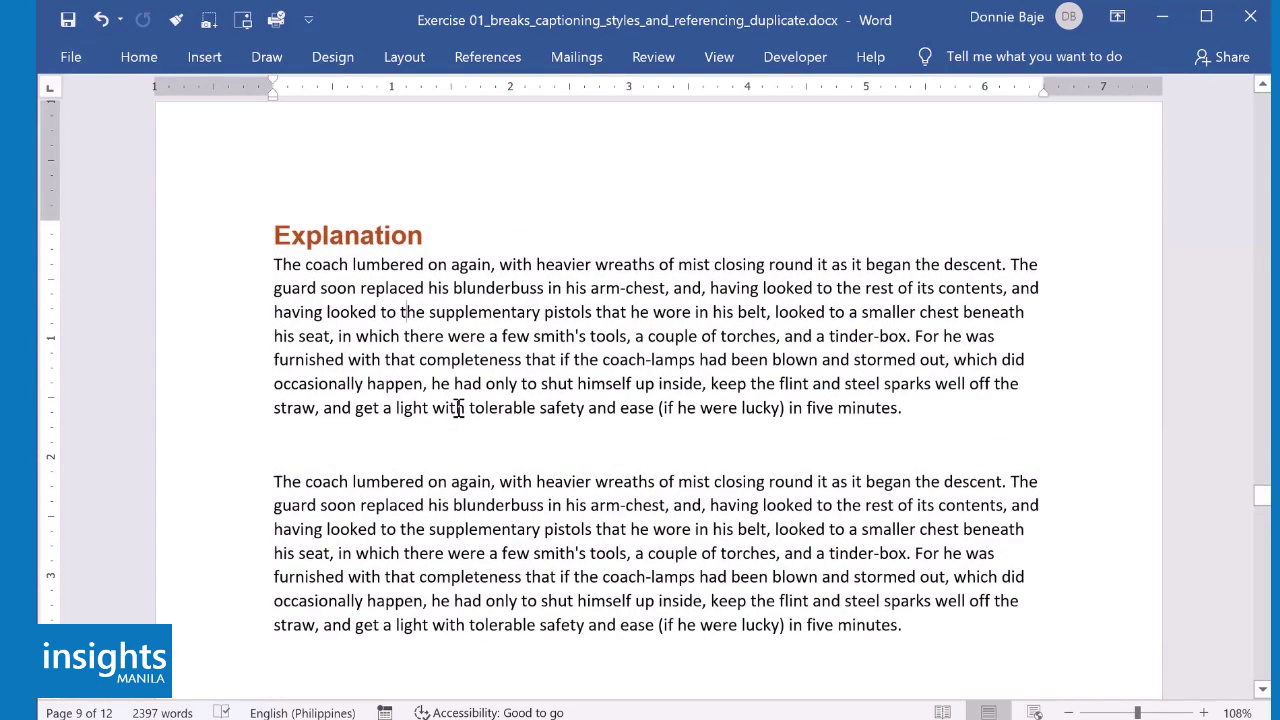
scroll(460, 408, up, 6)
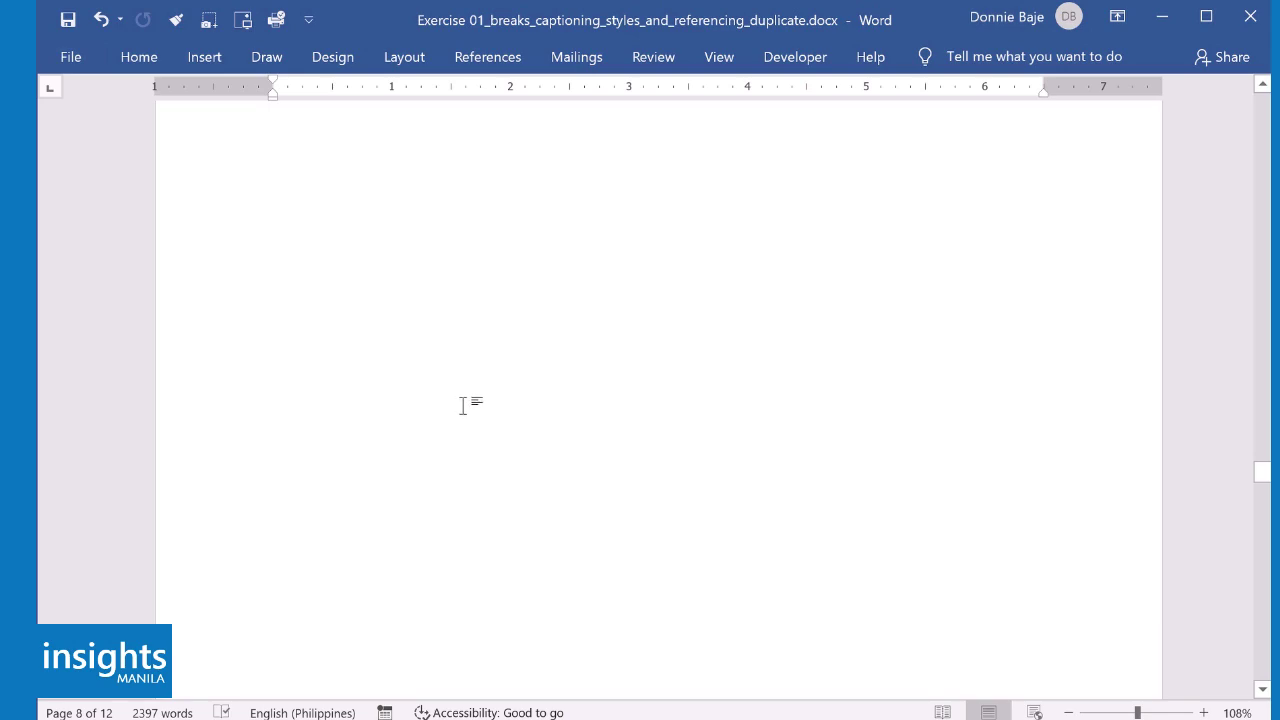
scroll(463, 405, up, 5)
scroll(465, 404, up, 3)
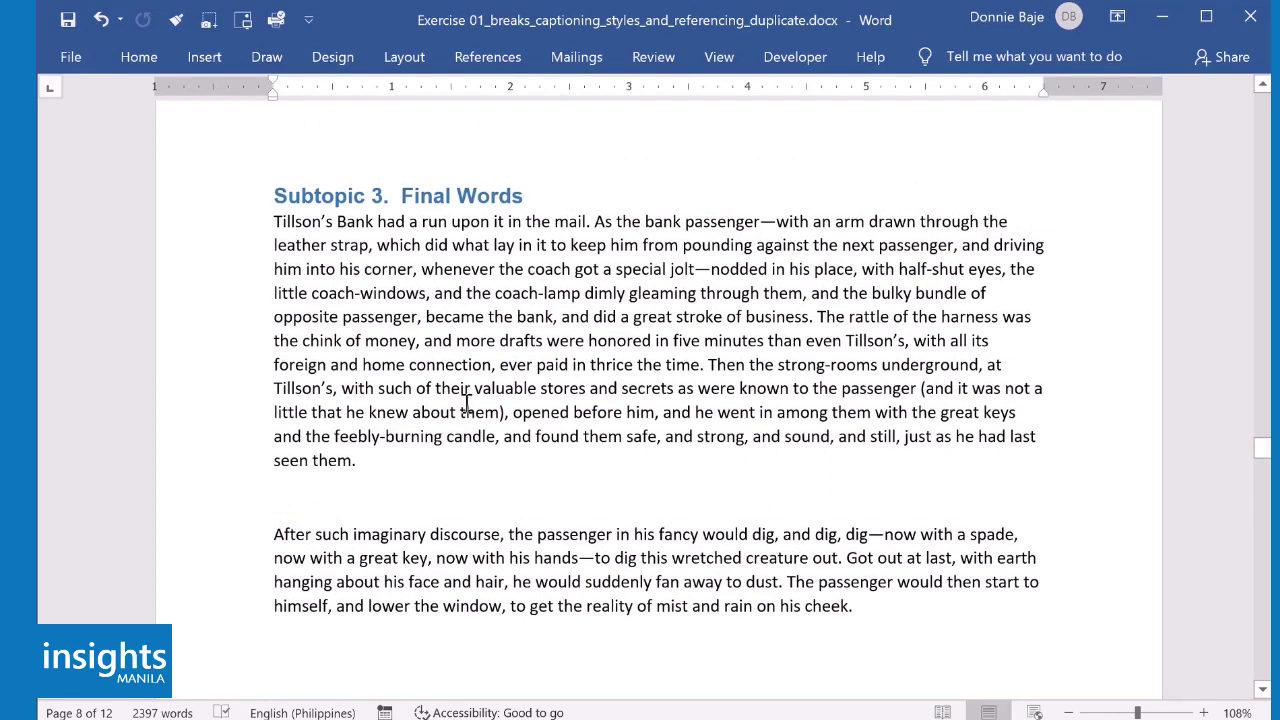
Step: Place the insertion point after 'cutlass.' at the end of the 'Two other passengers' paragraph
click(386, 458)
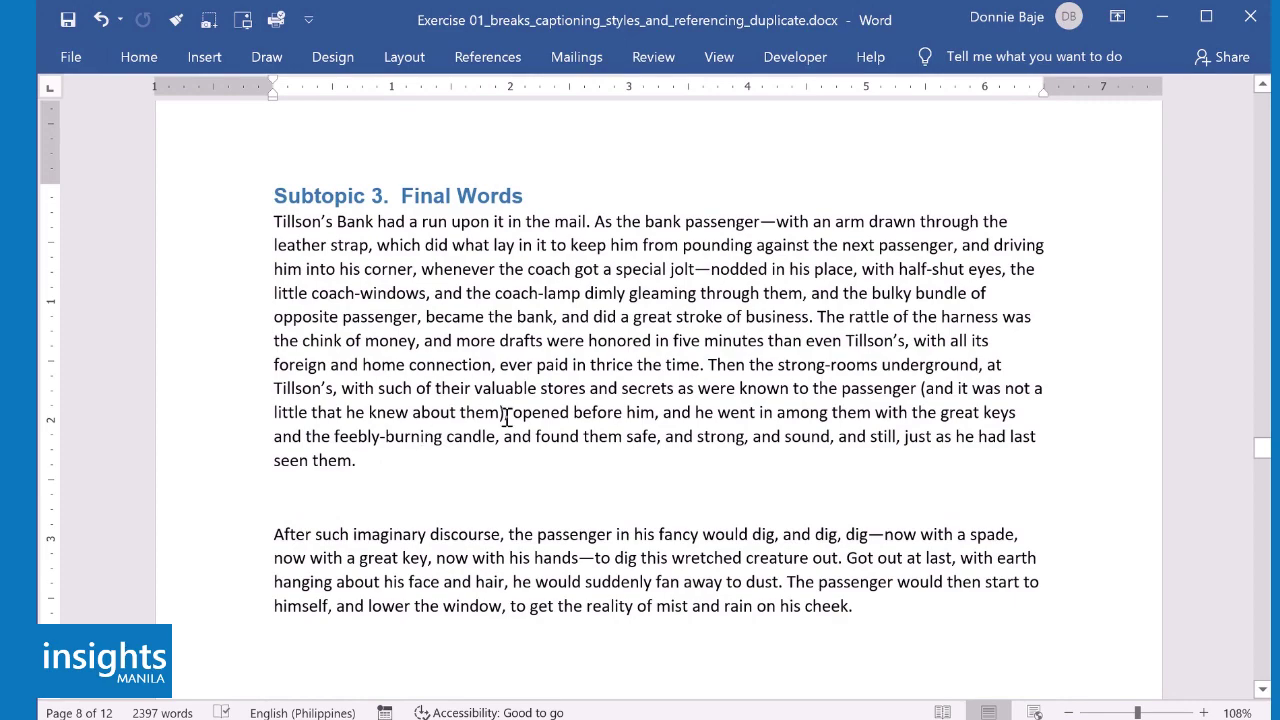
scroll(585, 404, up, 15)
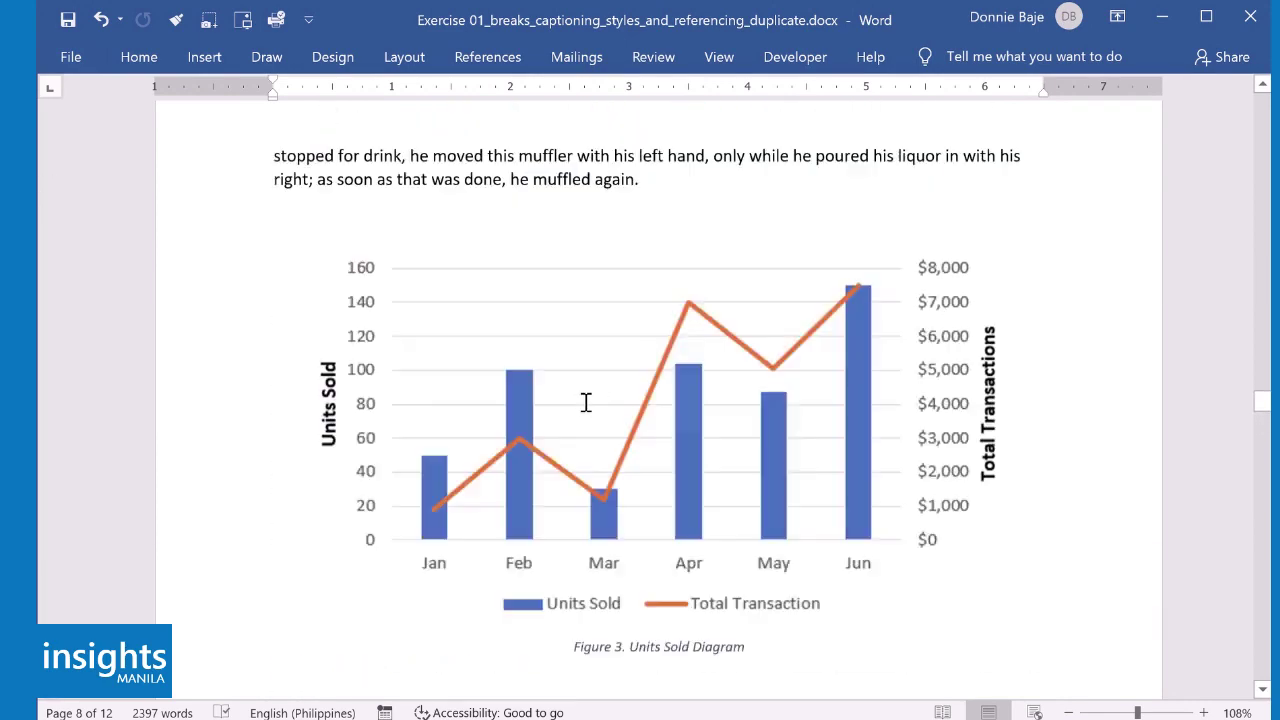
scroll(585, 404, up, 20)
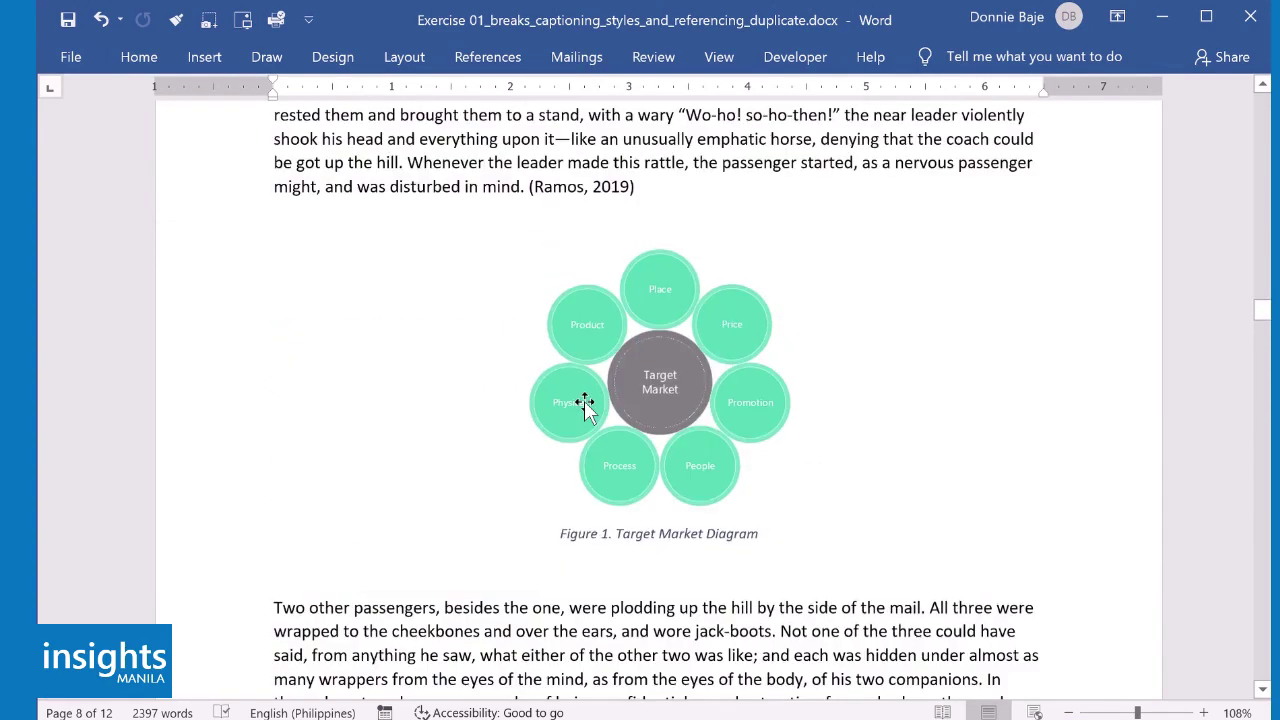
scroll(585, 402, down, 7)
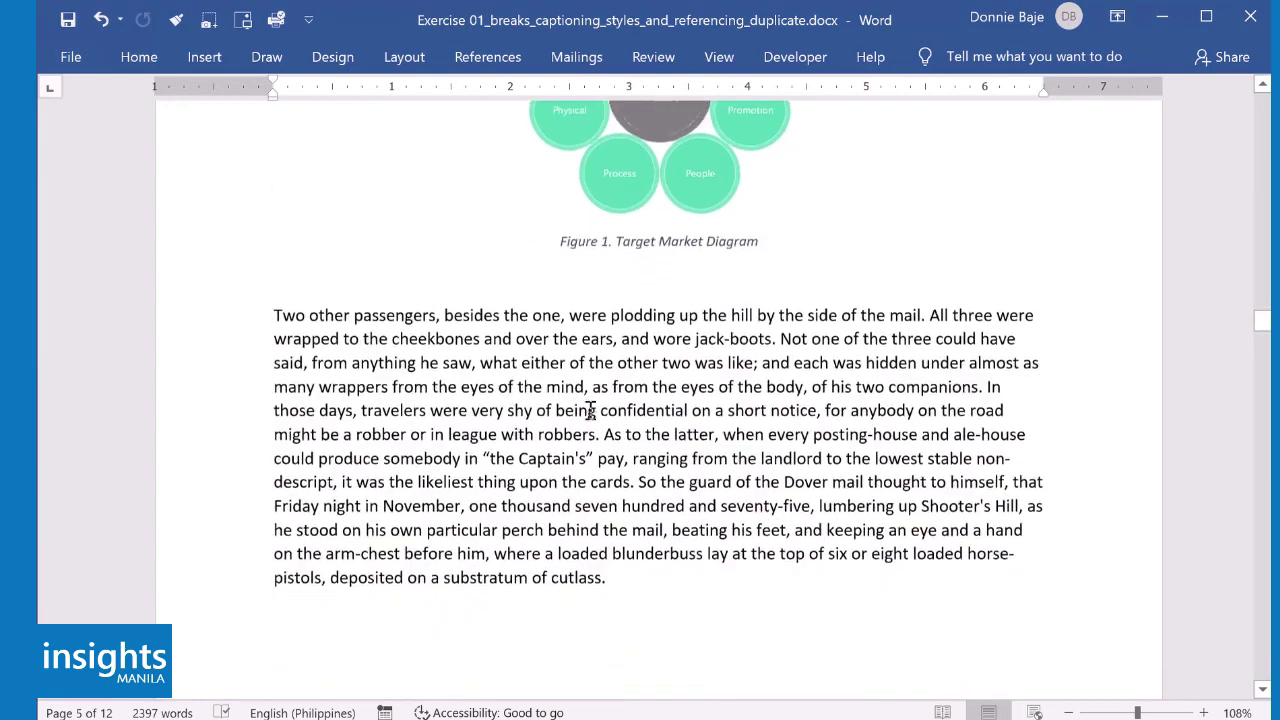
click(641, 532)
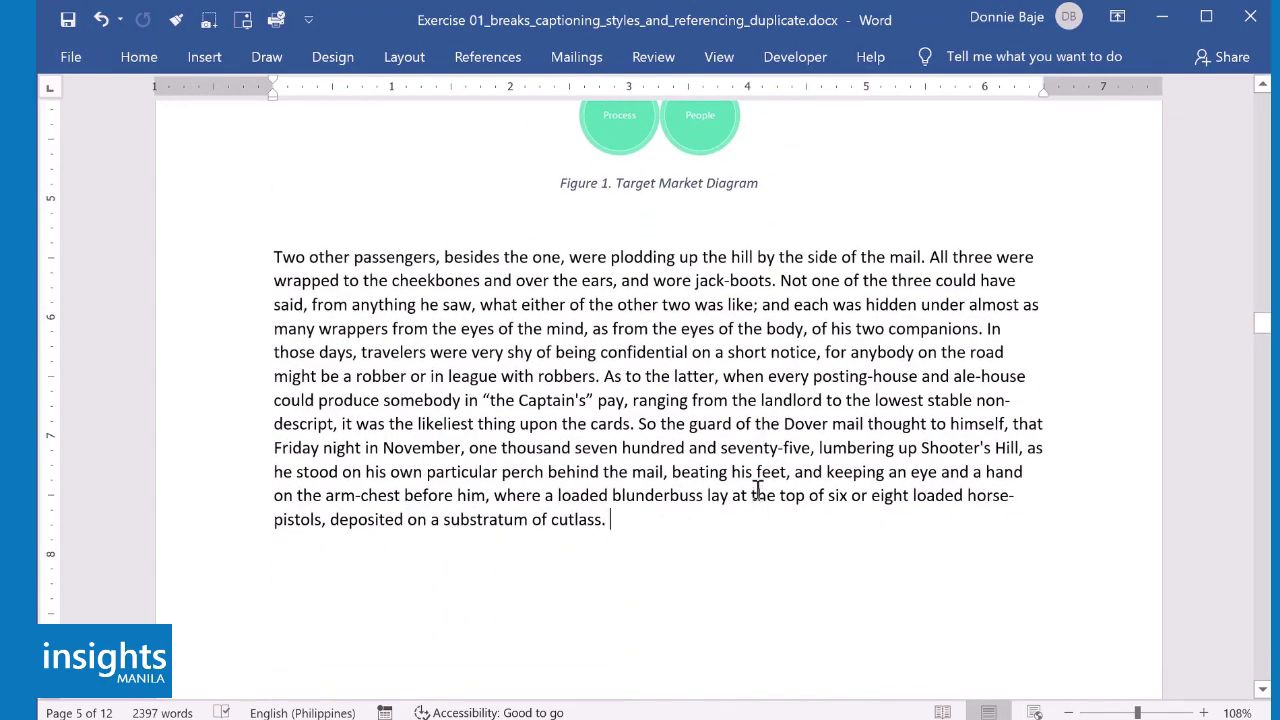
scroll(758, 495, down, 2)
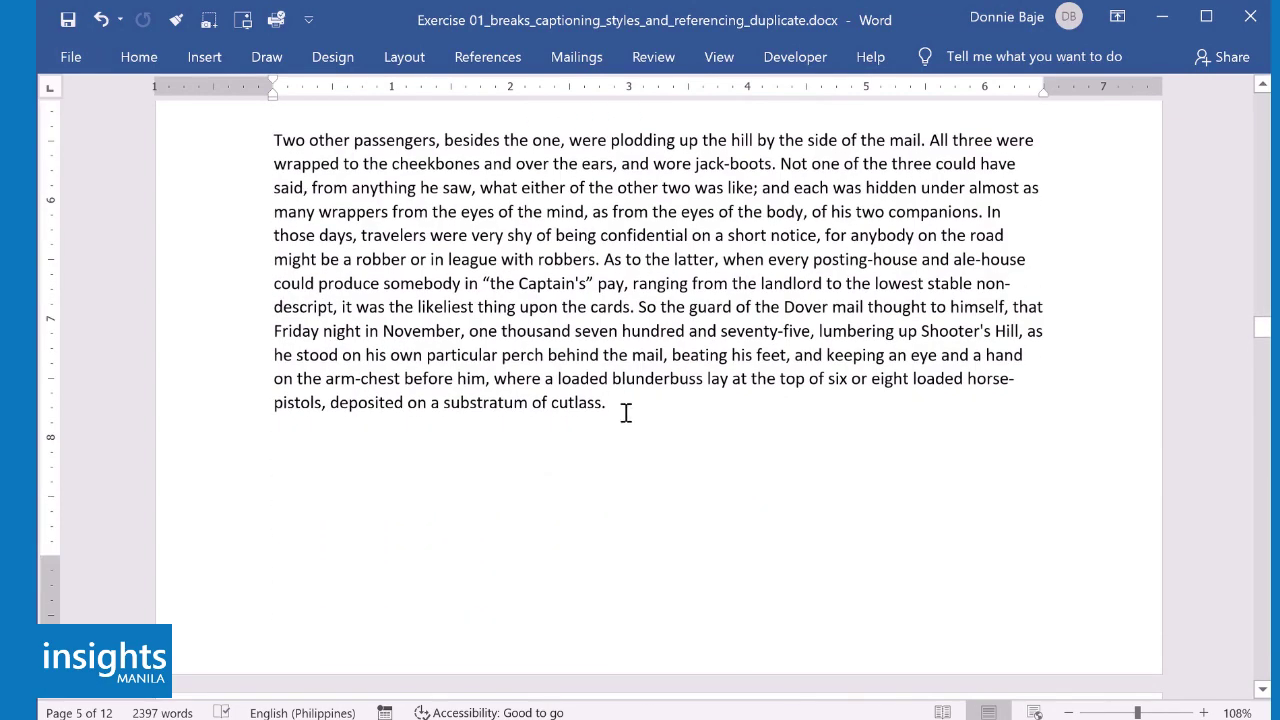
Step: Select the sentence ending 'substratum of cutlass.' and add footnote 'This is a test footnote.'
drag(612, 402, 638, 308)
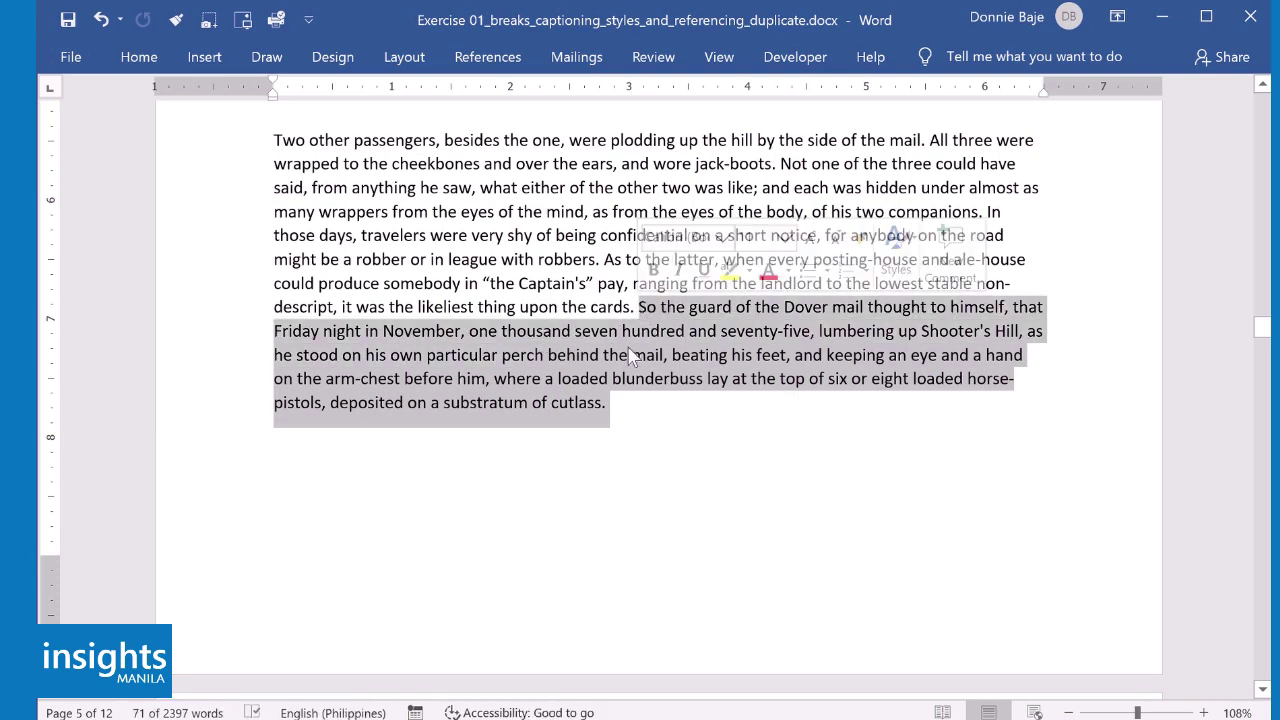
click(493, 58)
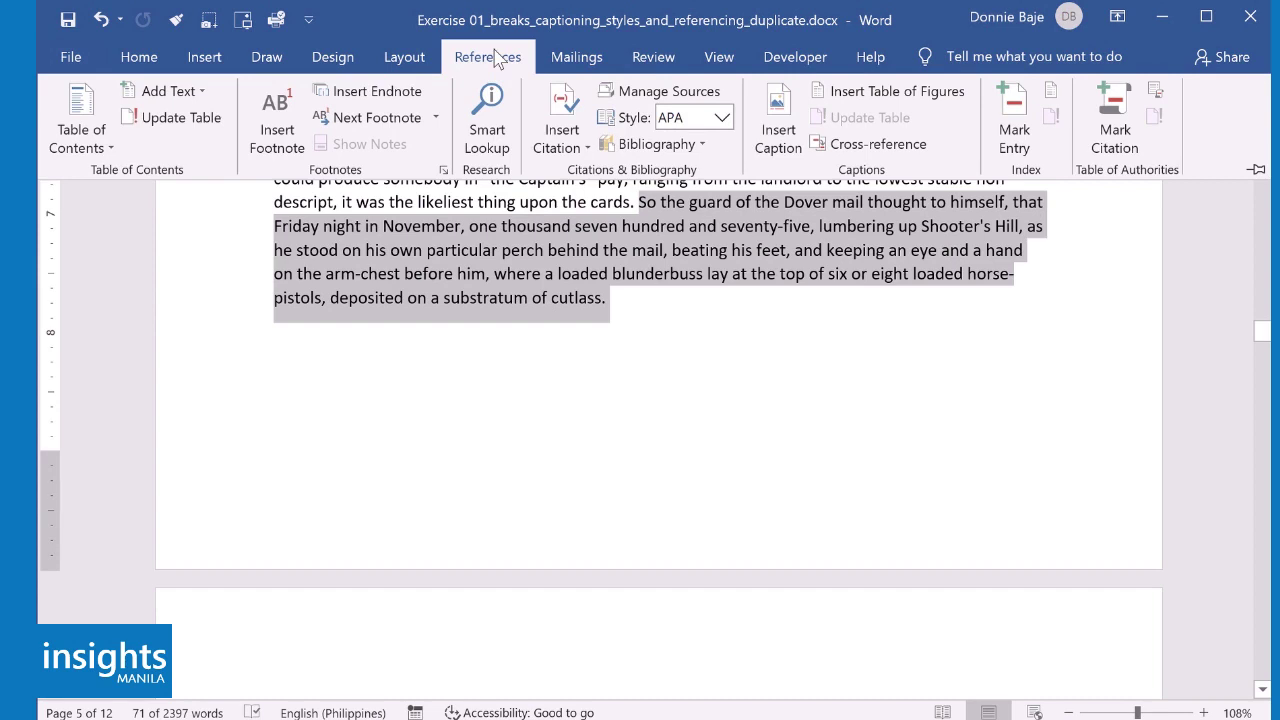
click(277, 131)
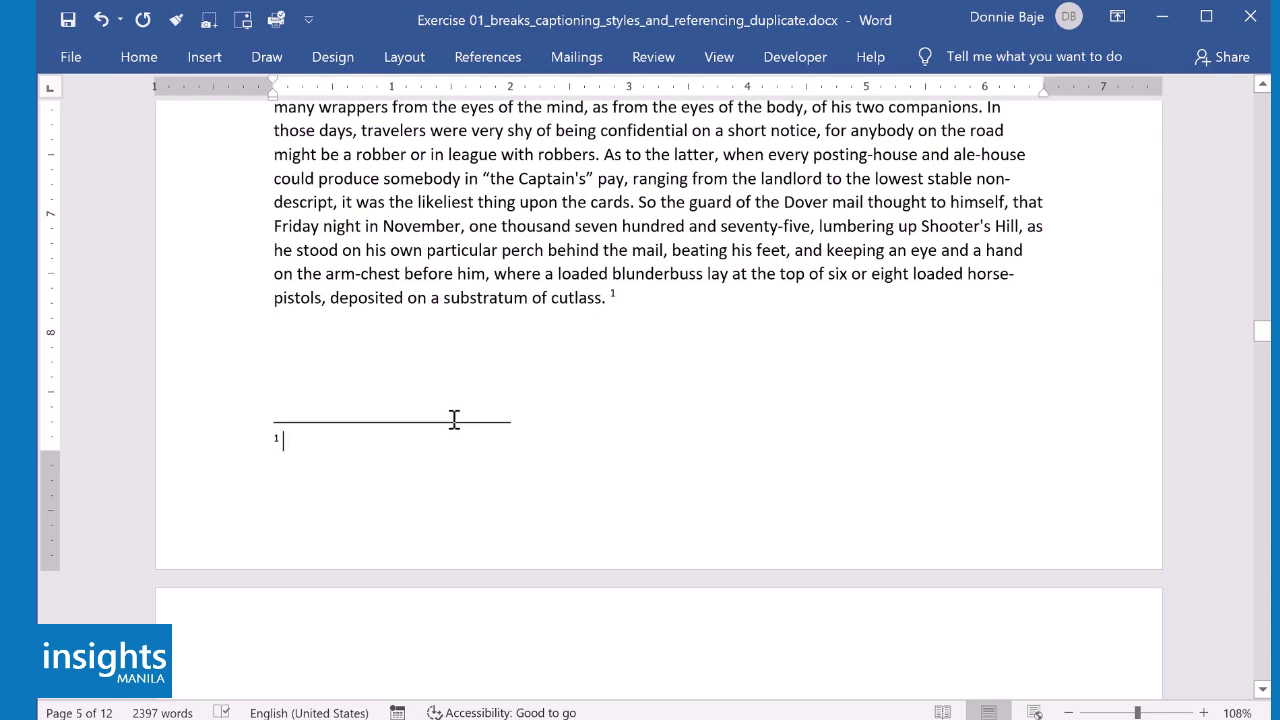
text(This is a test footnote.)
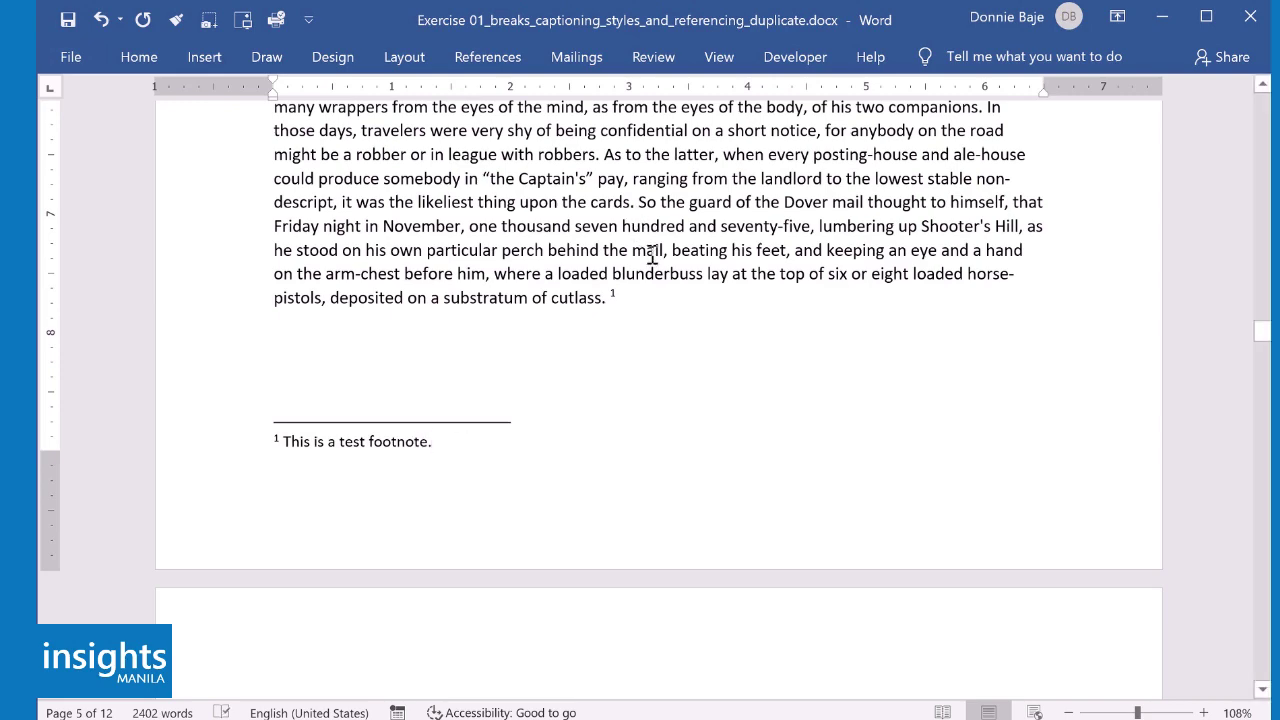
scroll(655, 258, up, 10)
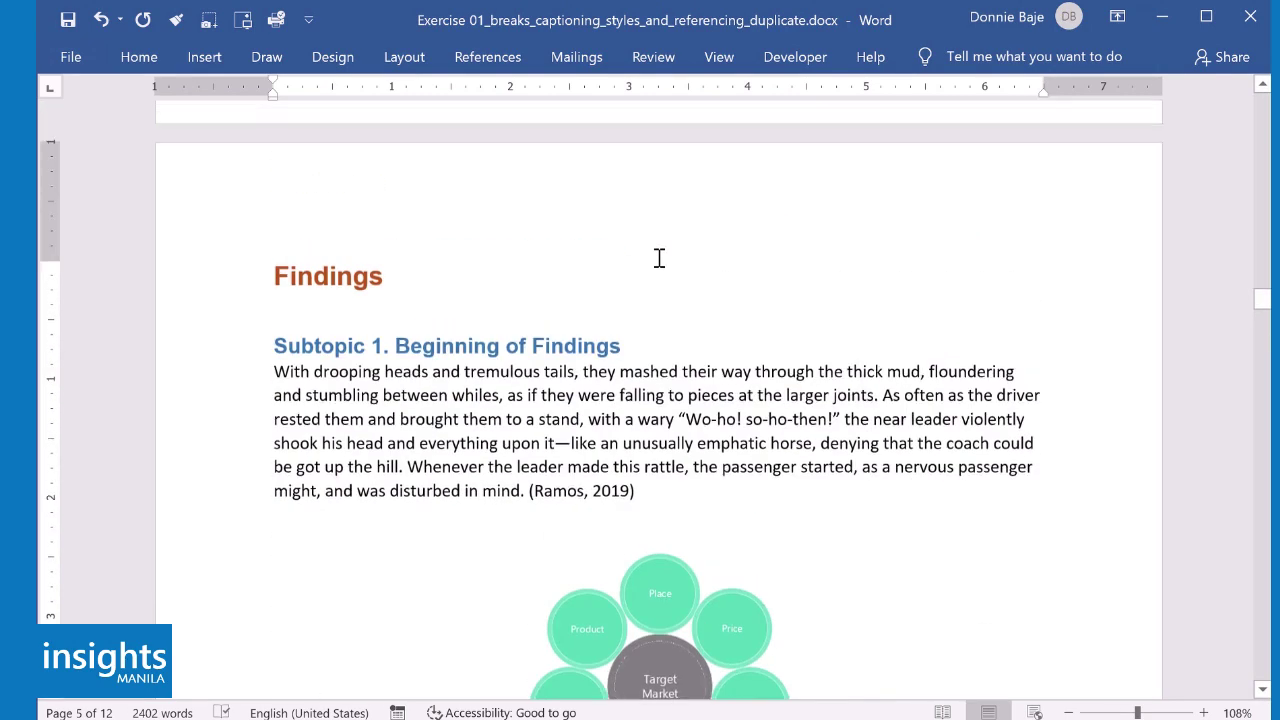
Step: Select the opening sentence under Design and Methodology, ending 'finding none.'
scroll(659, 258, up, 5)
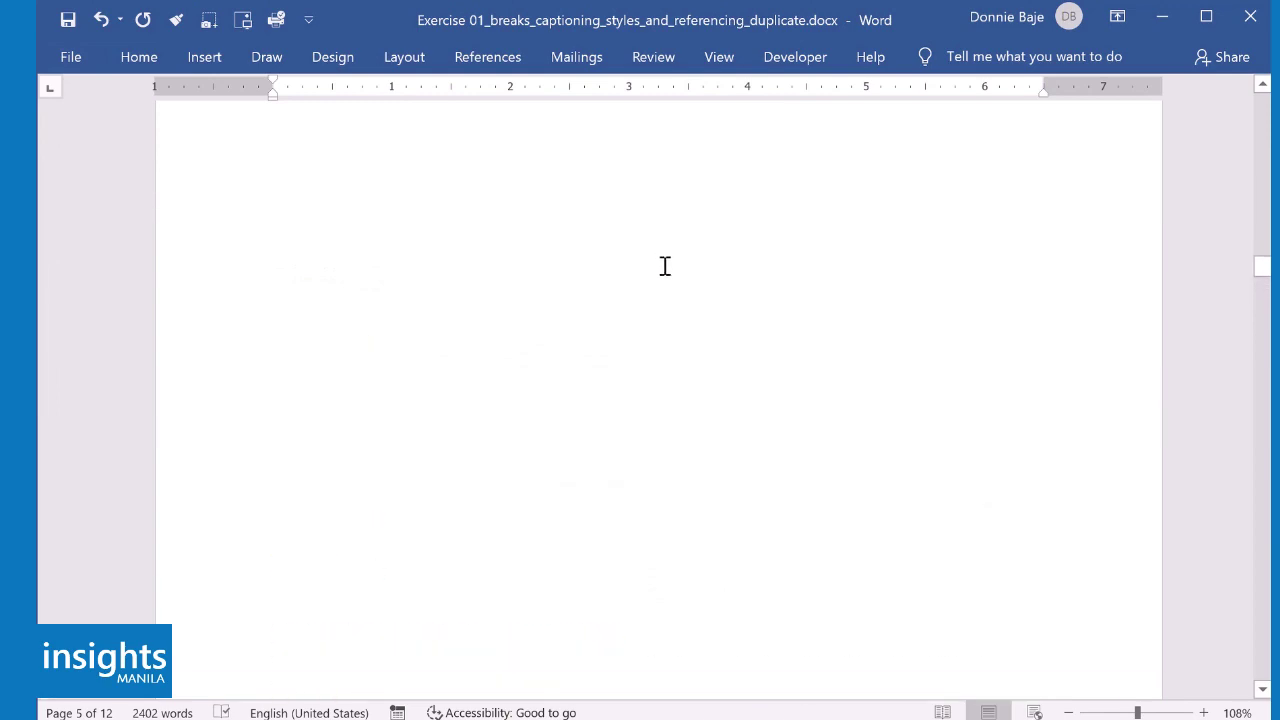
scroll(609, 271, up, 2)
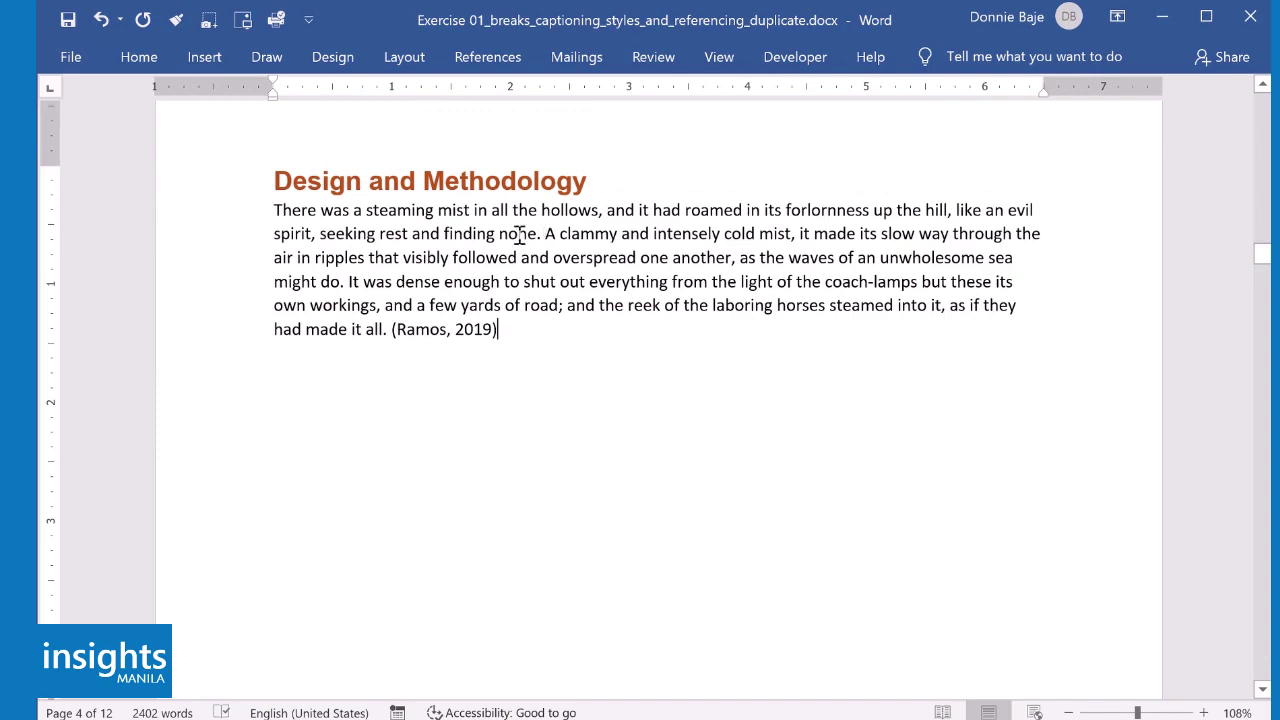
drag(519, 234, 283, 211)
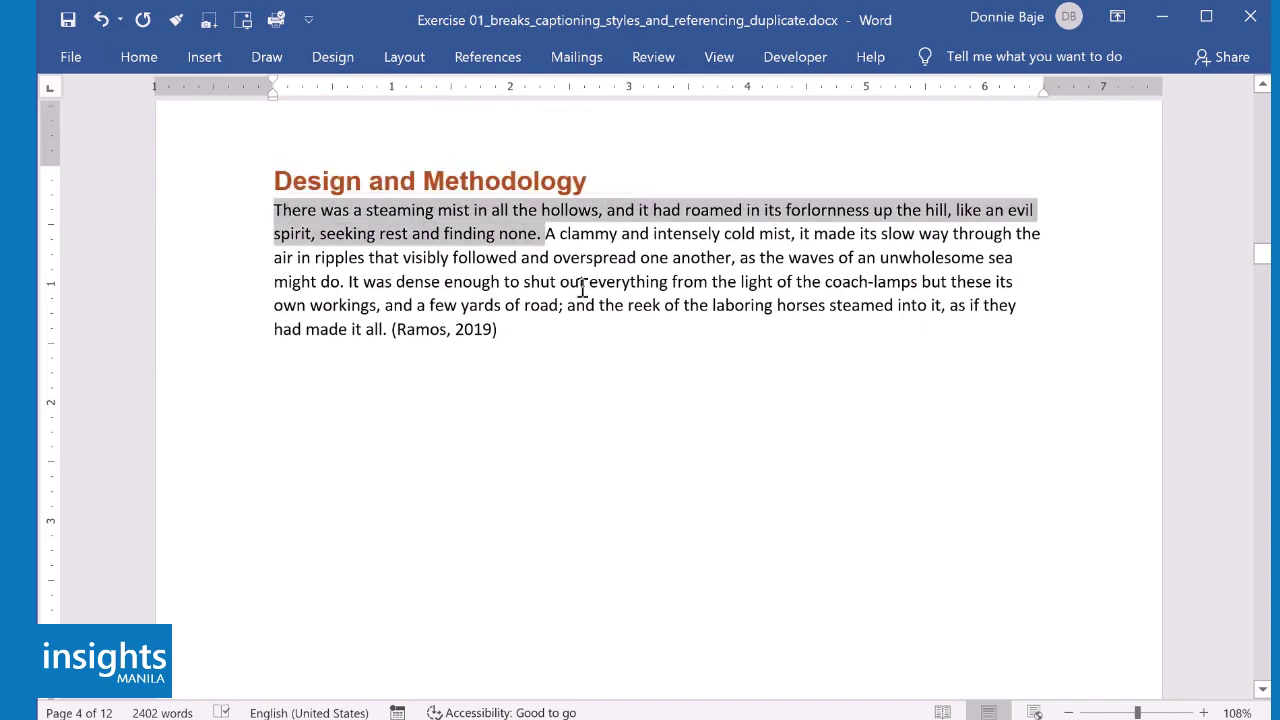
scroll(606, 320, down, 6)
scroll(610, 323, down, 10)
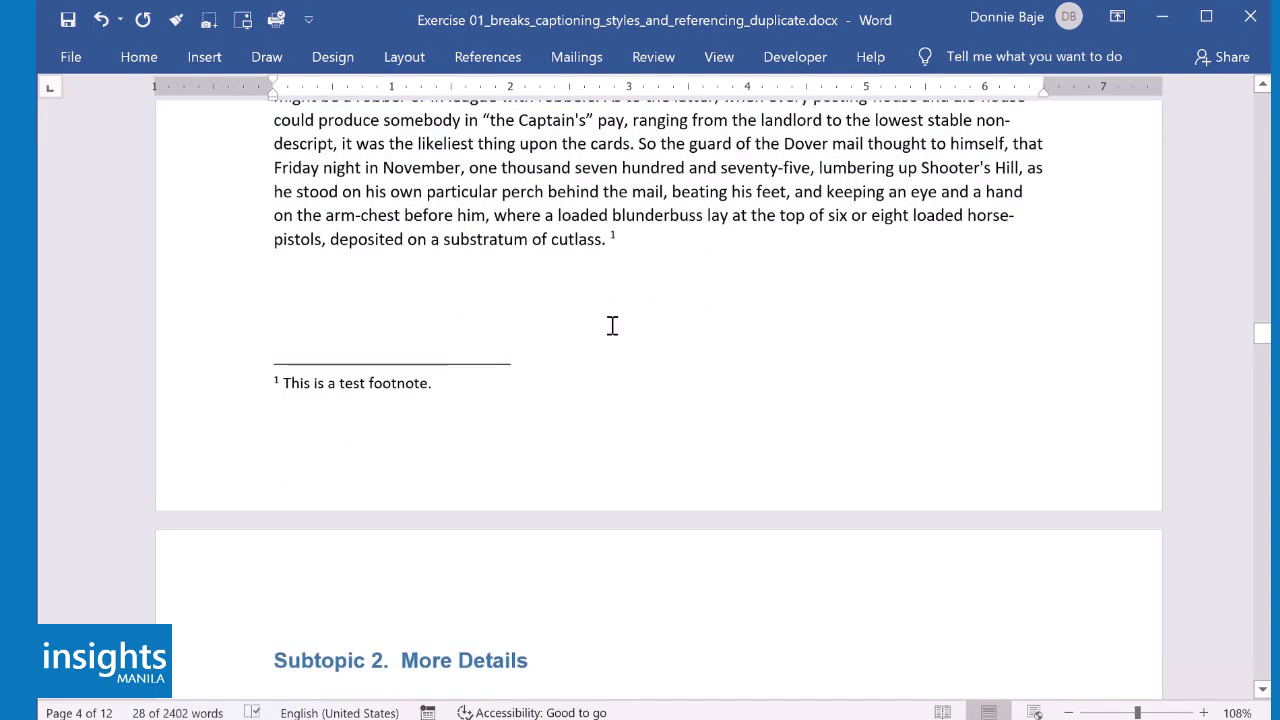
click(613, 323)
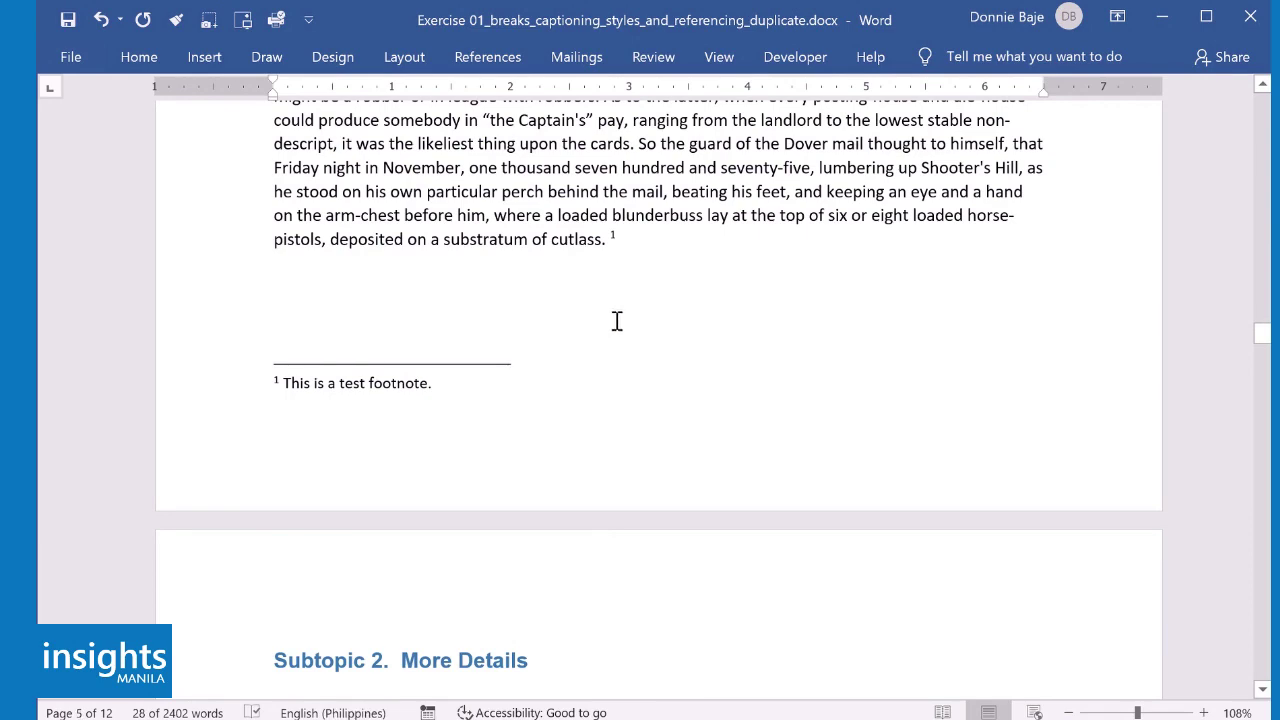
scroll(616, 322, up, 5)
scroll(616, 322, up, 8)
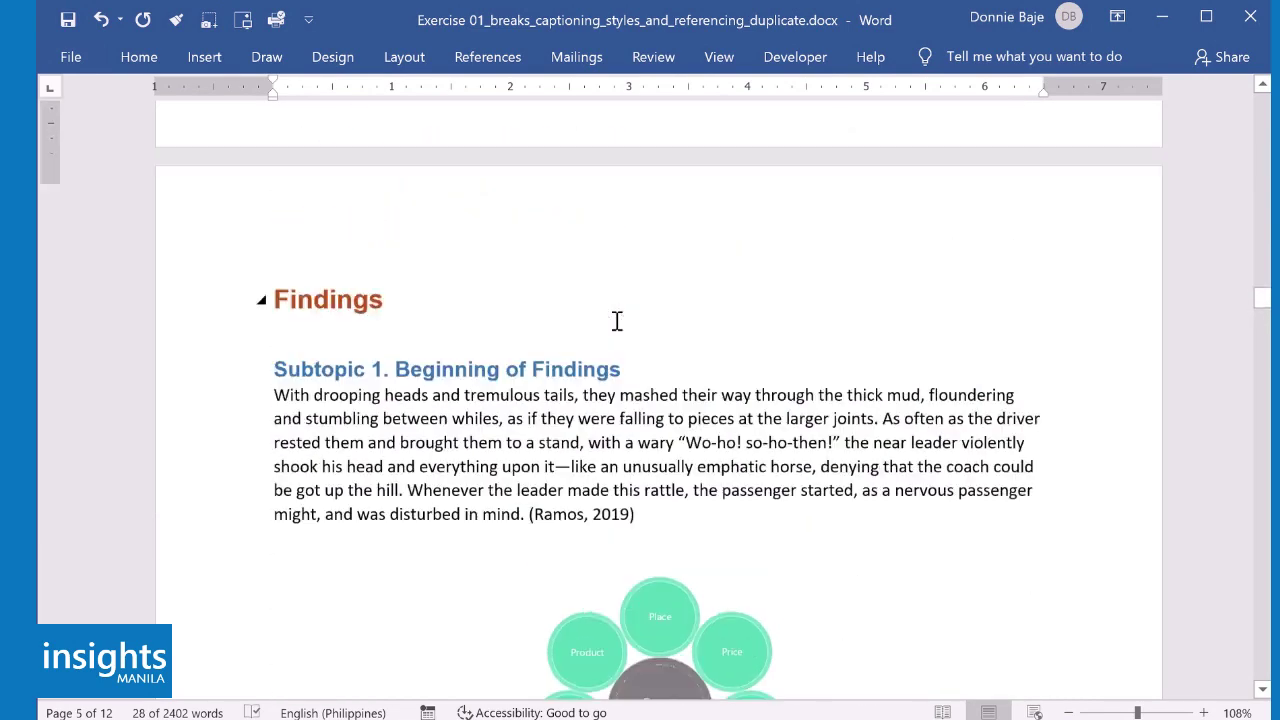
scroll(617, 321, up, 10)
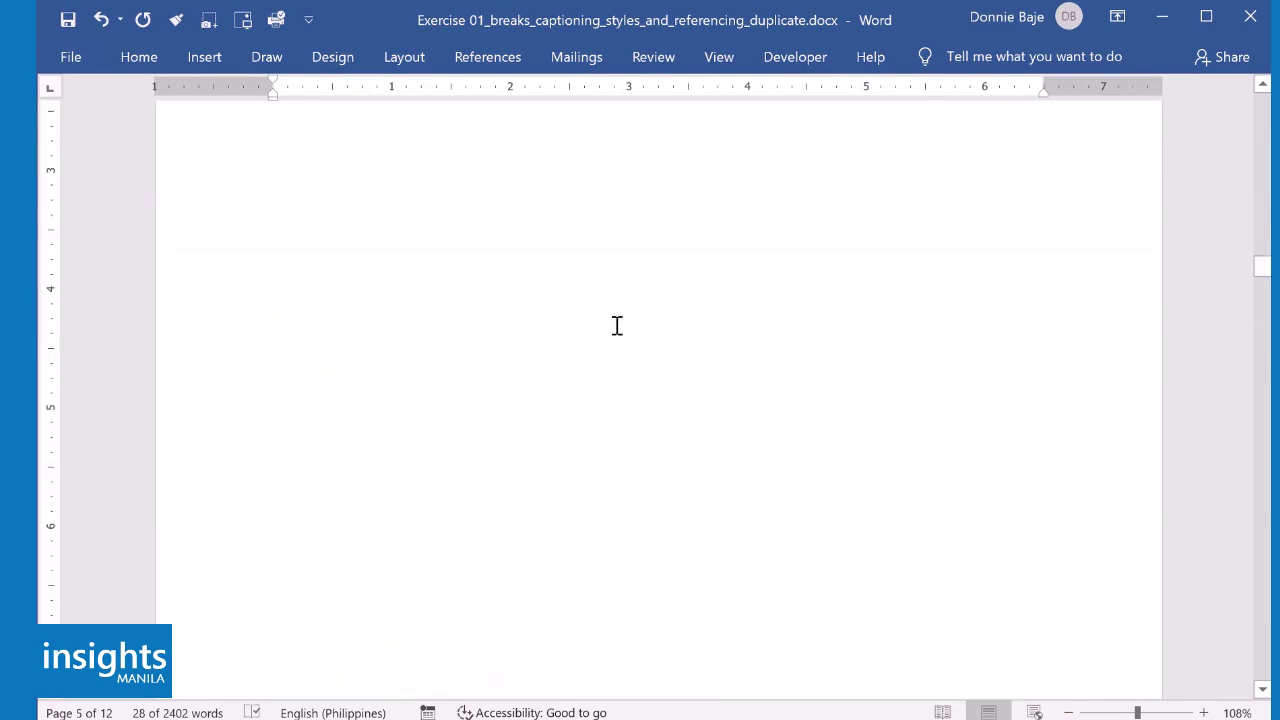
scroll(618, 328, up, 3)
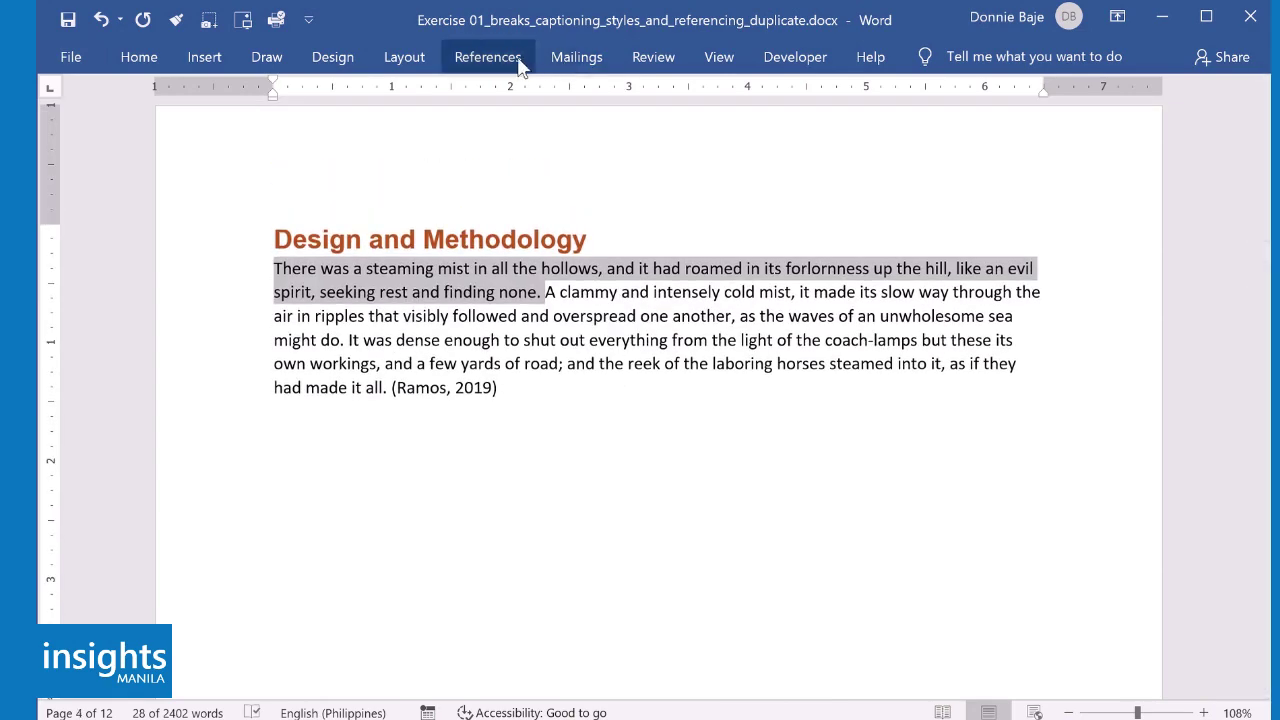
Step: Insert a footnote there reading 'This is another footnote.' and return to the Findings text
click(519, 60)
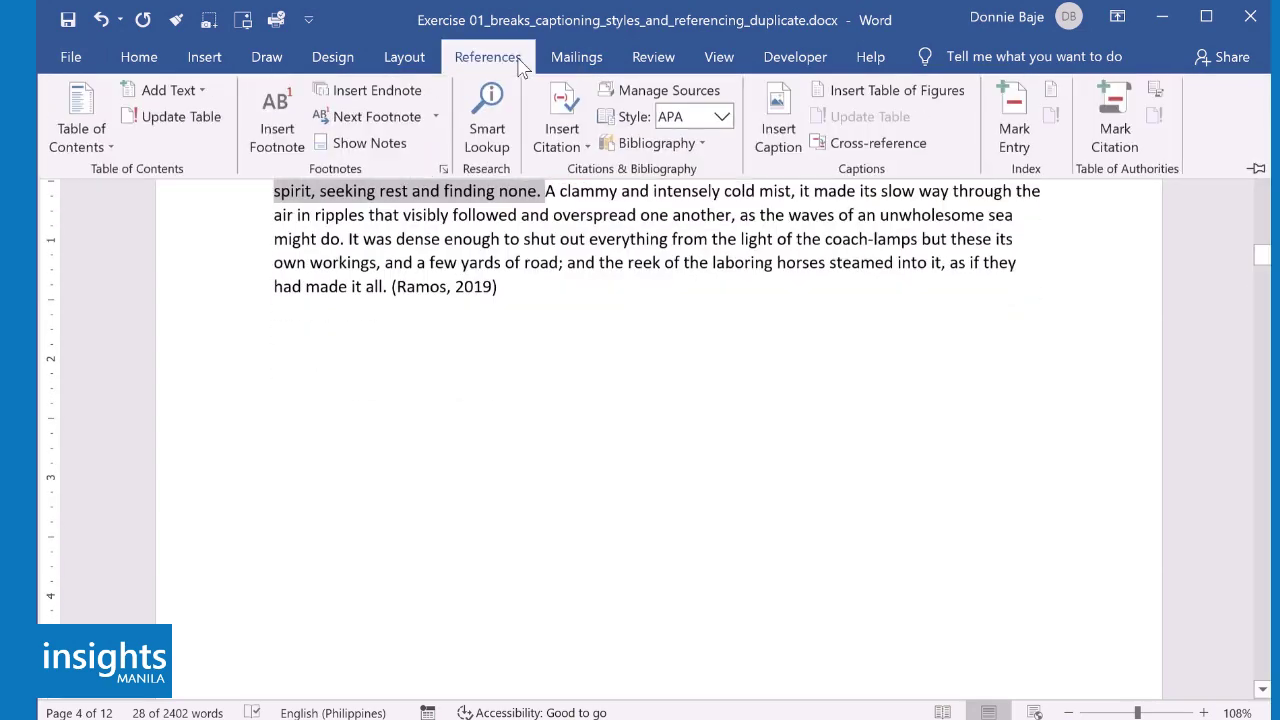
click(285, 145)
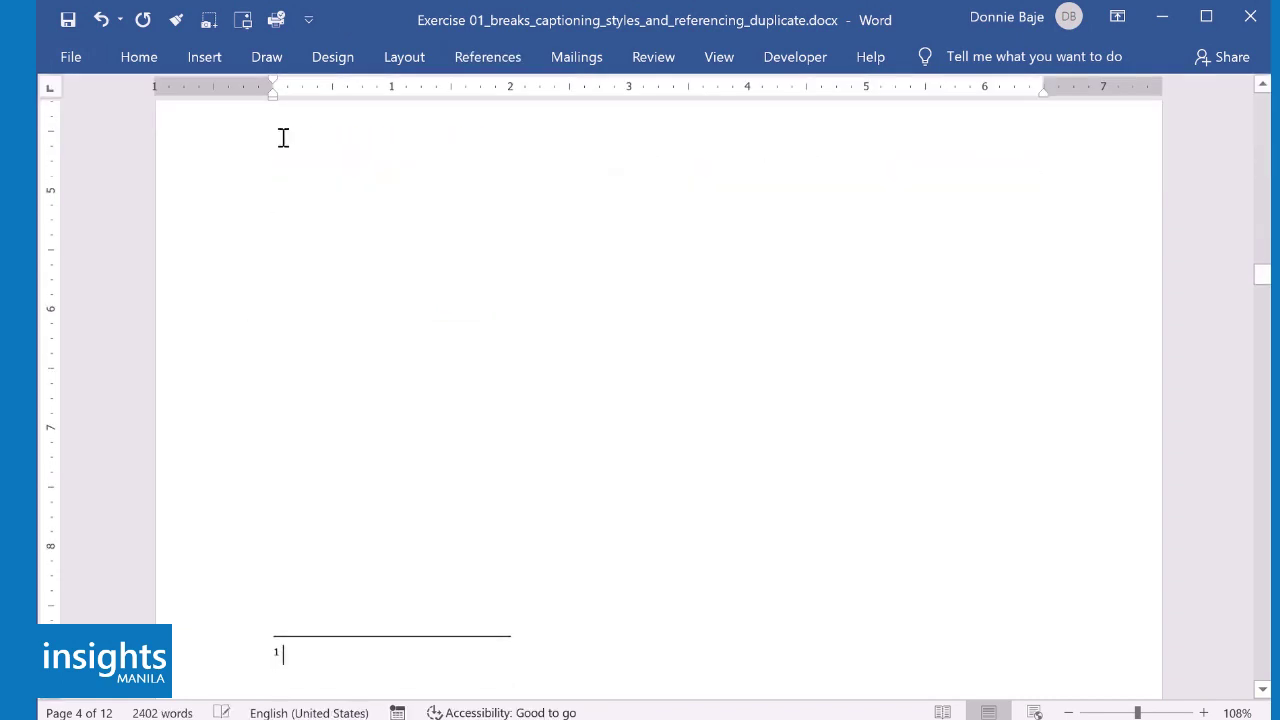
scroll(506, 316, down, 4)
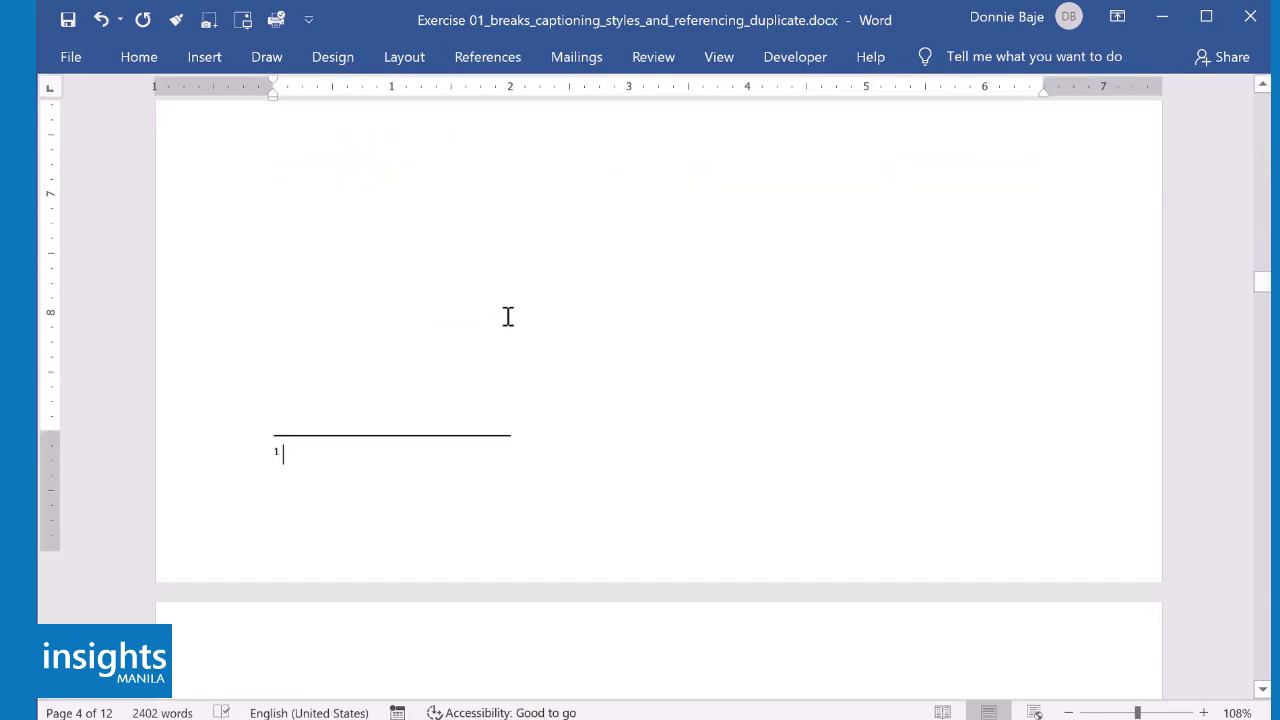
text(This is)
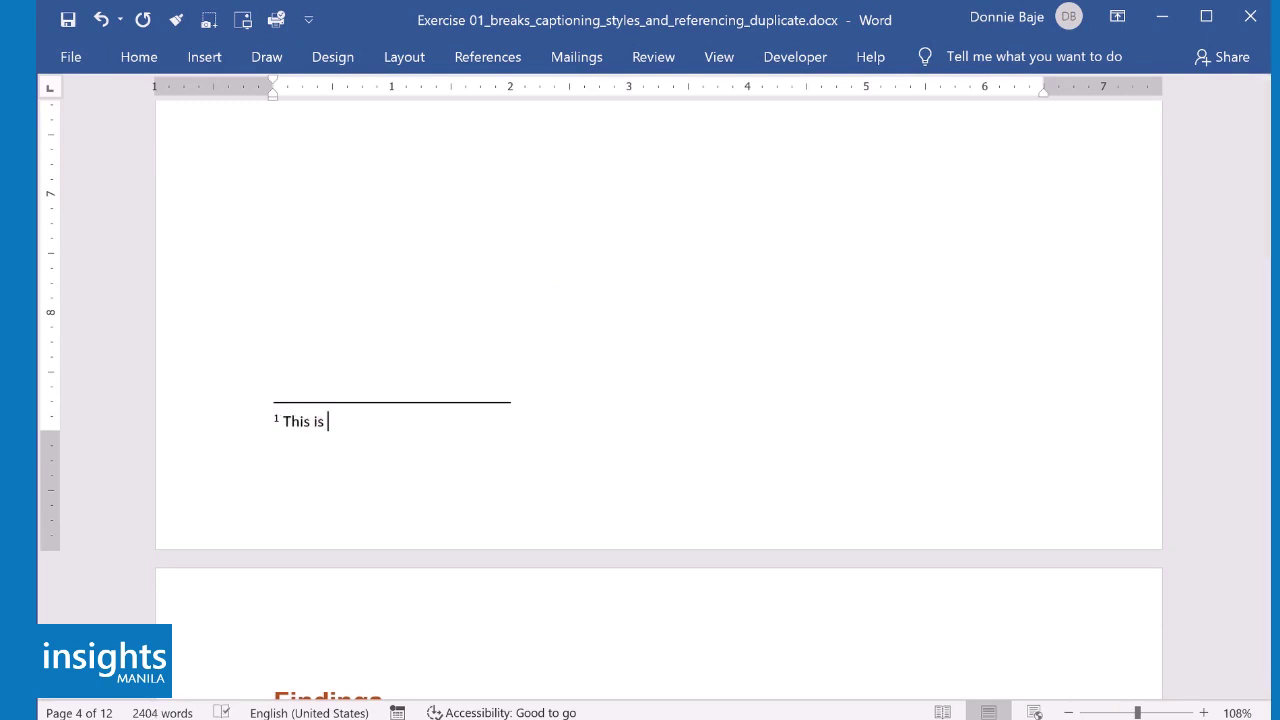
text( another footnote)
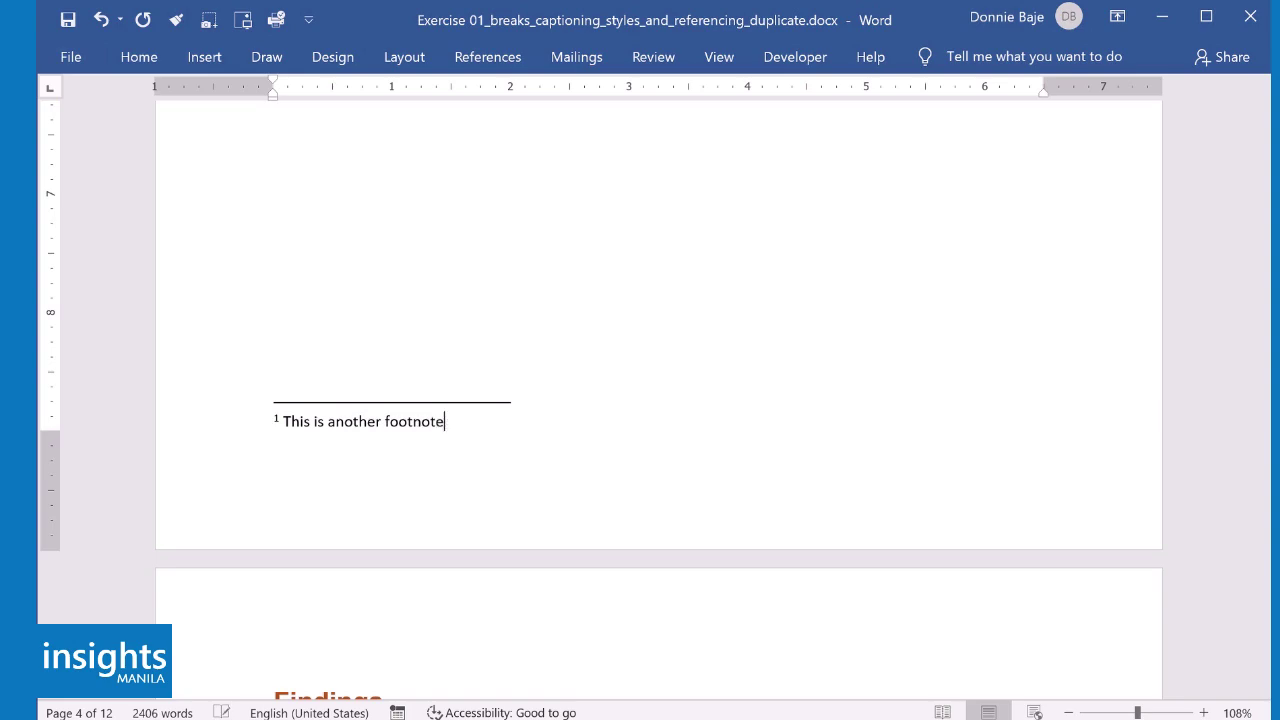
scroll(549, 379, down, 3)
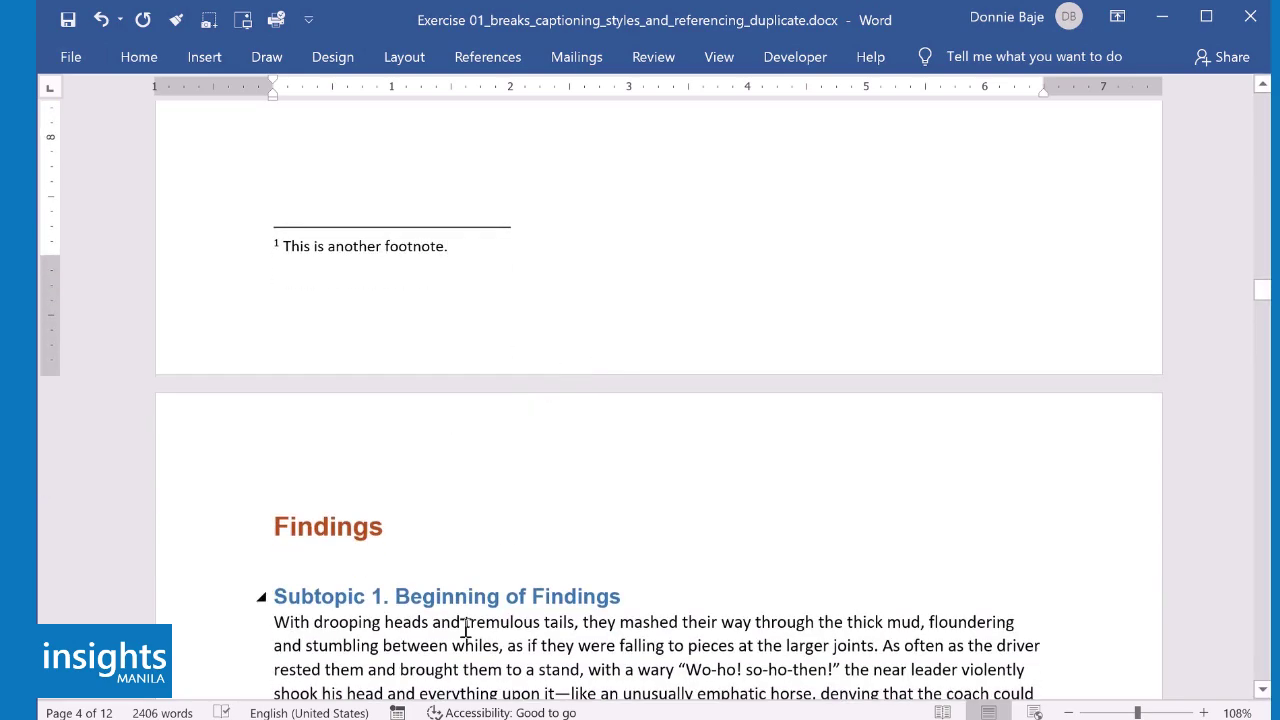
click(466, 642)
Step: Select the end of the paragraph below the Heart Diagram and insert footnote 3 after 'the next.'
scroll(526, 548, down, 12)
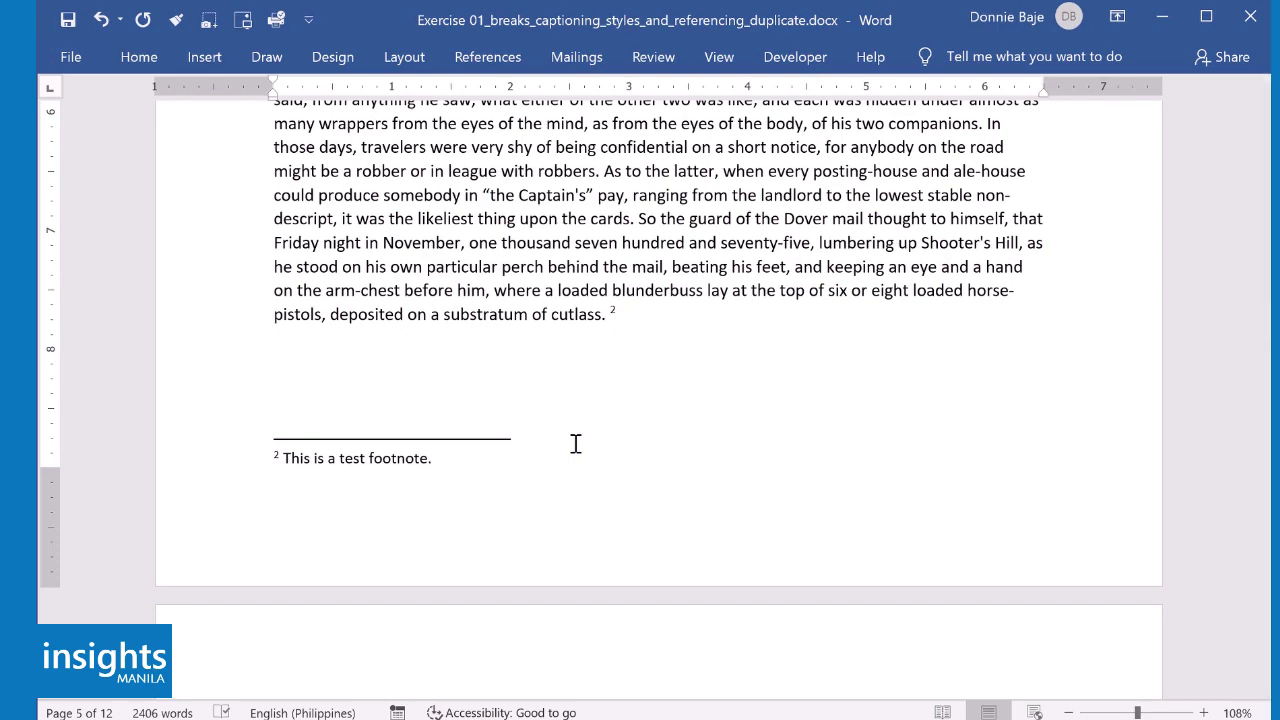
scroll(647, 489, down, 8)
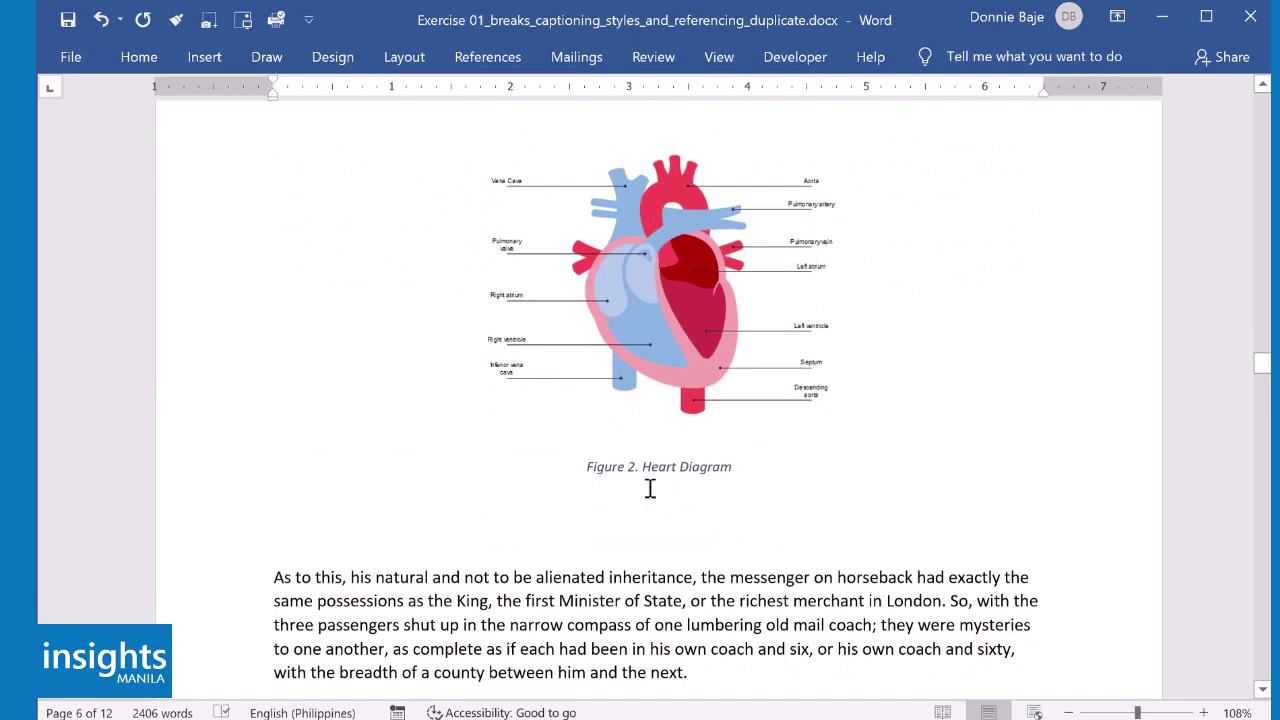
scroll(650, 489, down, 3)
drag(708, 439, 948, 368)
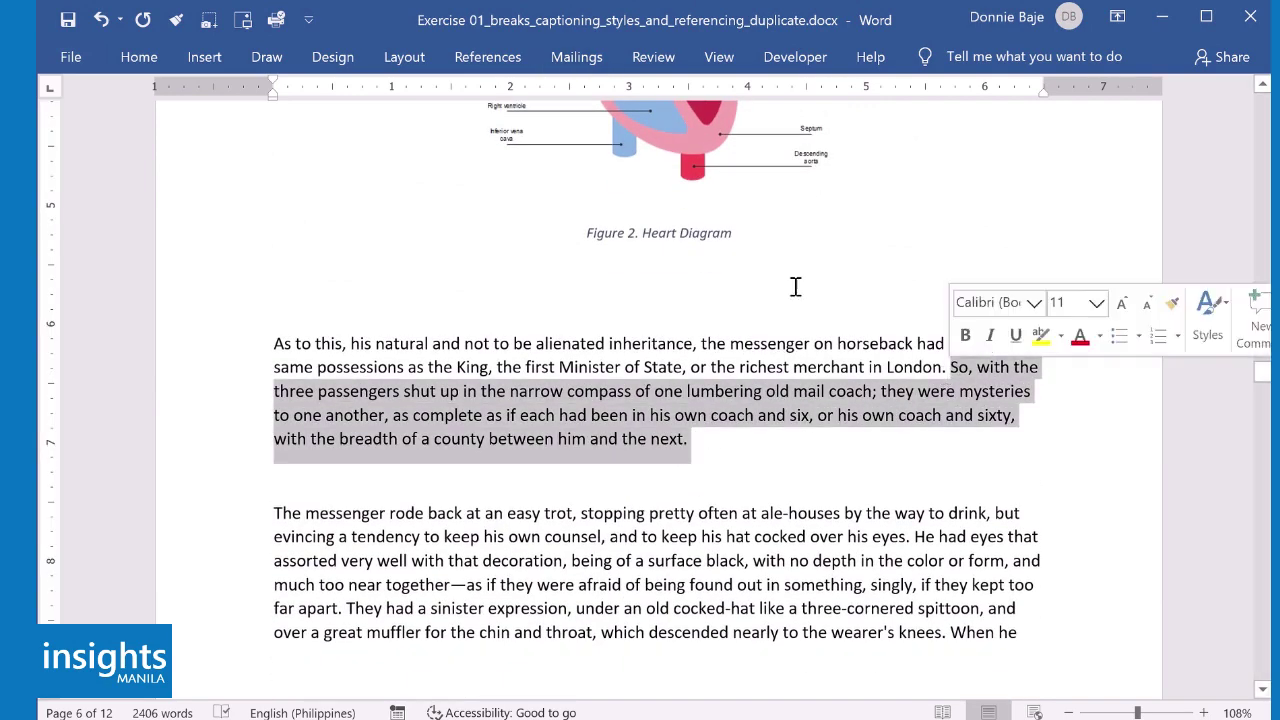
click(513, 63)
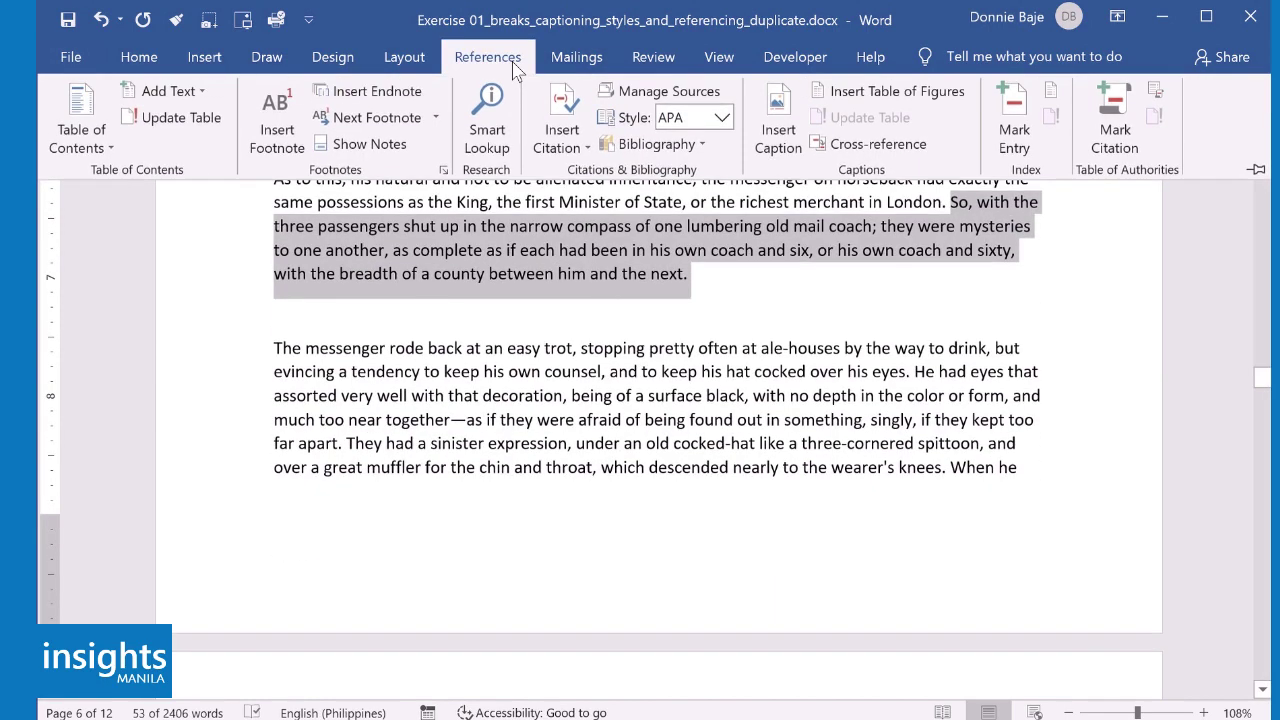
click(277, 113)
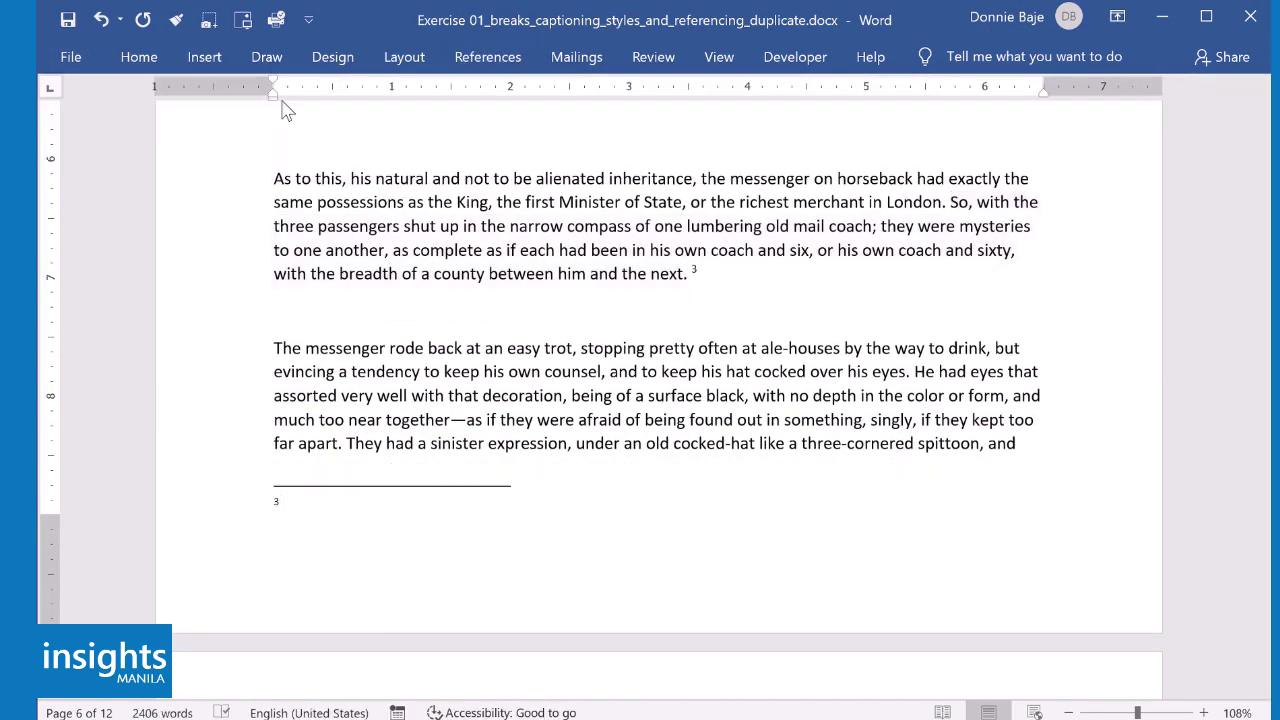
Step: Enter 'This is the third footnote.' as the footnote text, correcting the typo
text(This is the thir)
text(d footnote)
key(BackSpace)
key(BackSpace)
key(BackSpace)
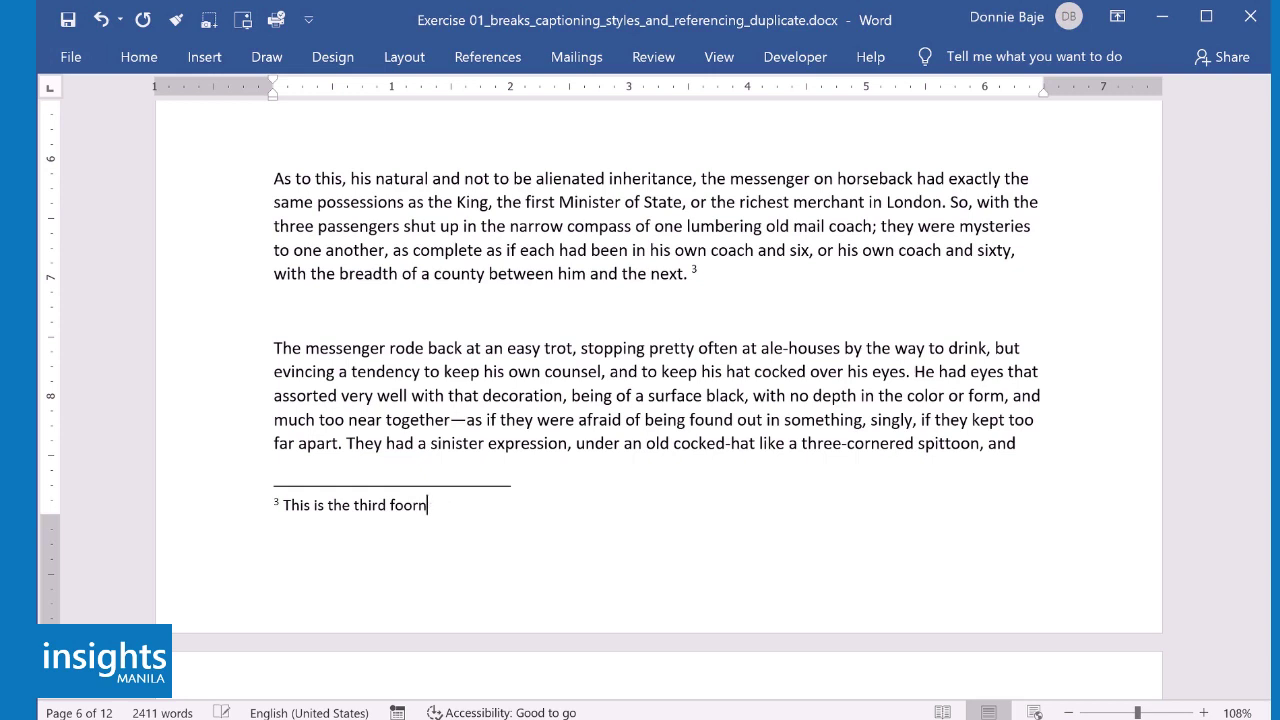
text(tnote.)
click(392, 505)
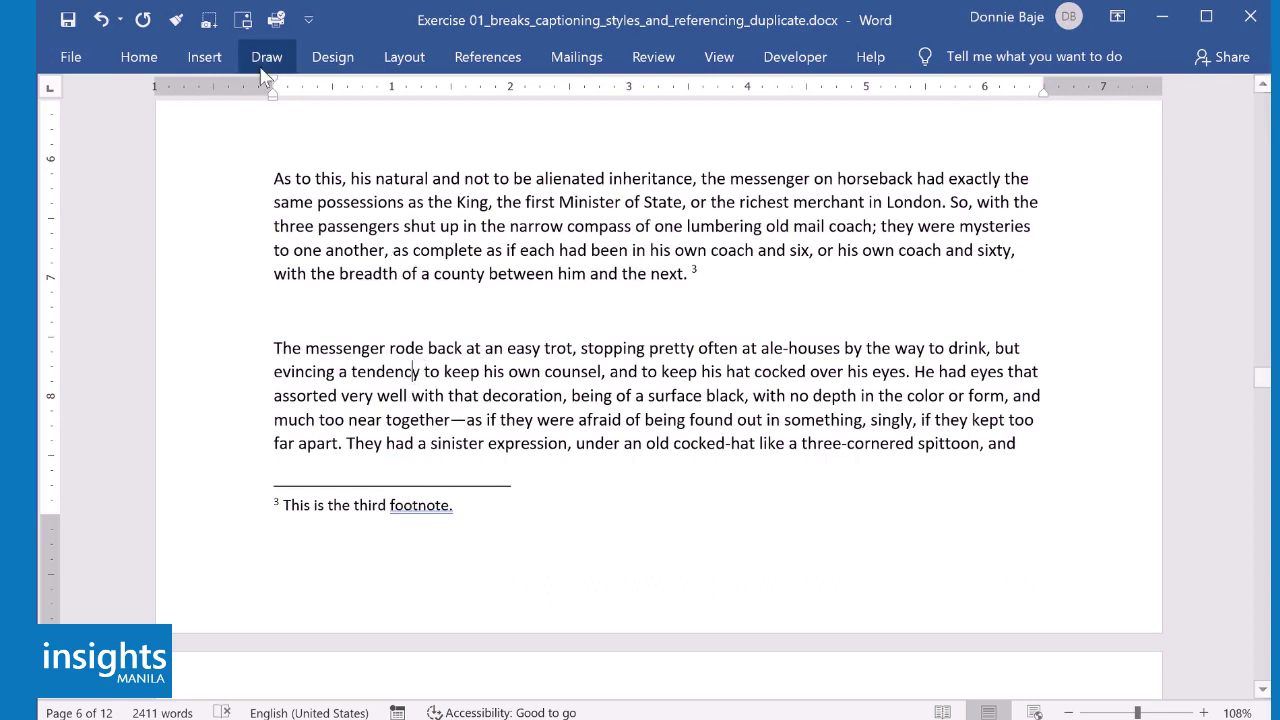
click(505, 58)
click(417, 371)
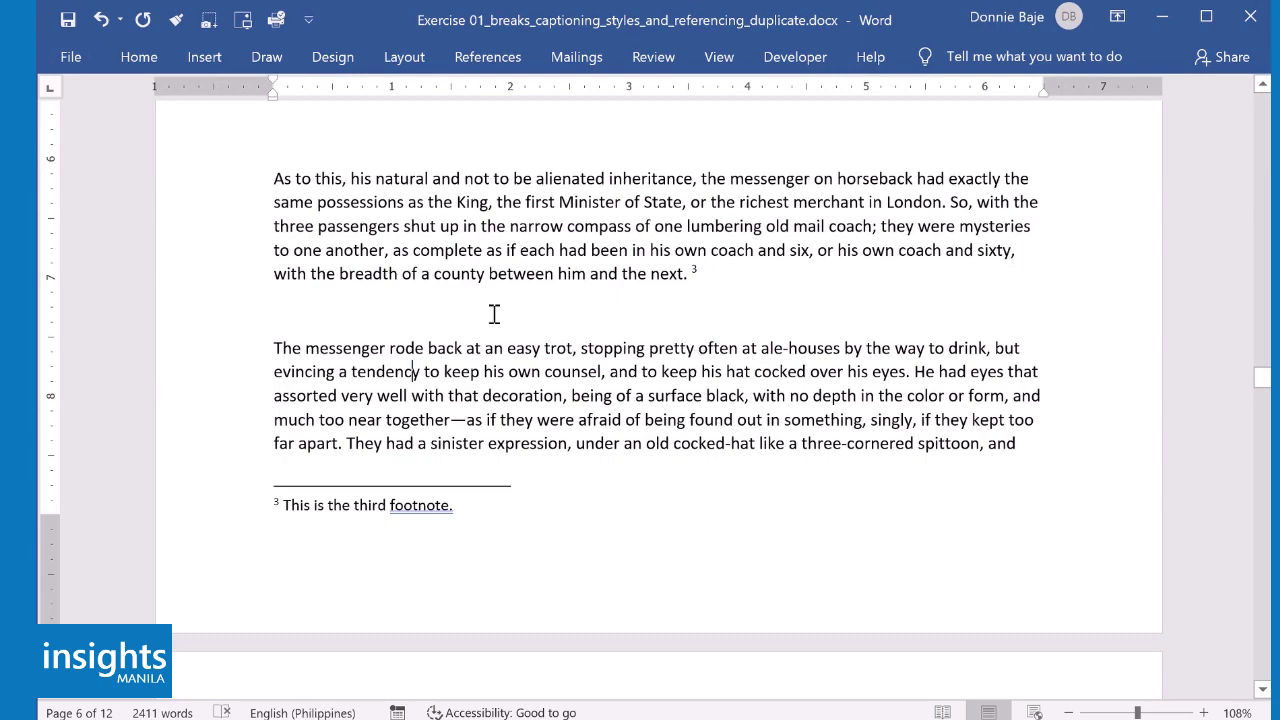
Step: Zoom out to 40% to review the footnoted pages, then back in to 60%
click(1069, 712)
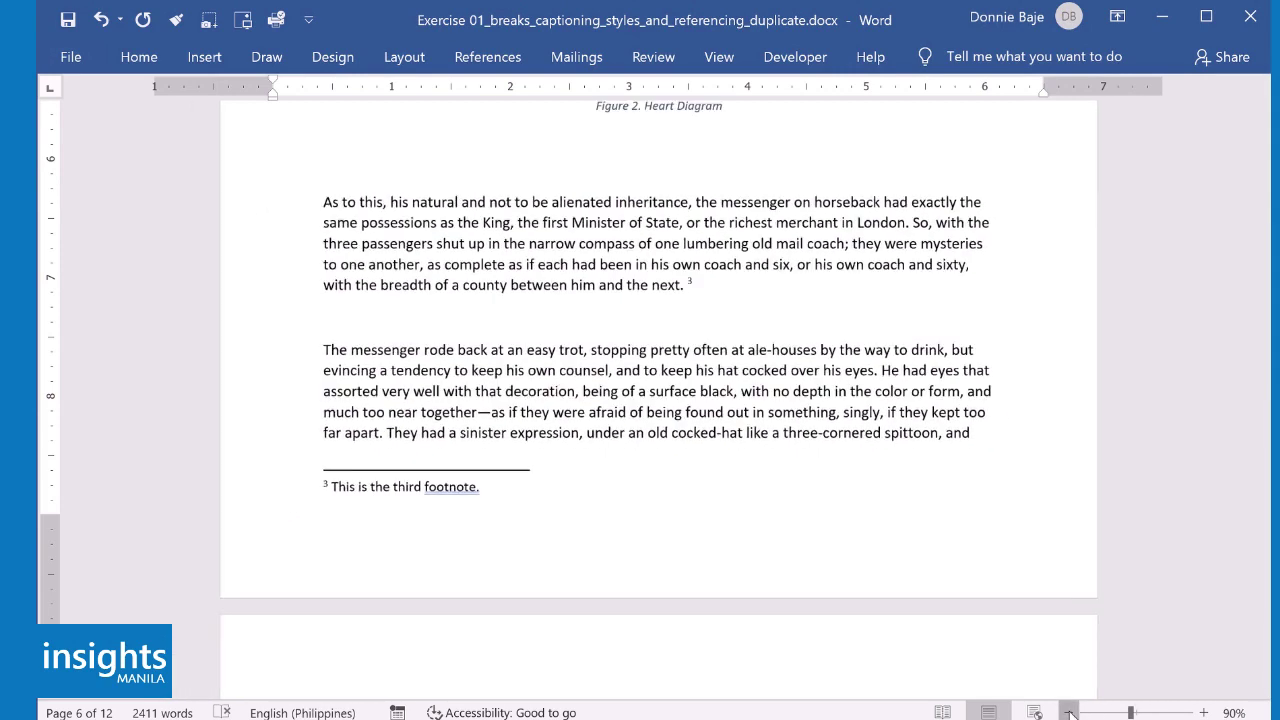
click(1069, 712)
click(1069, 712)
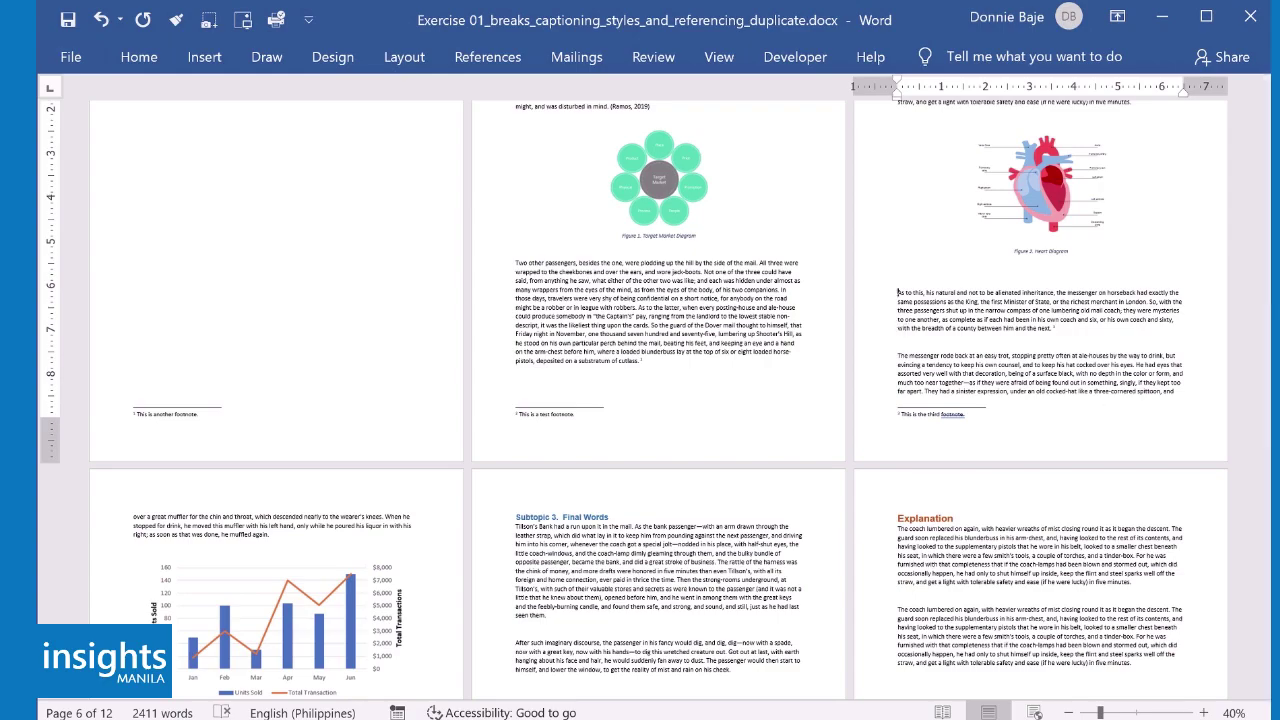
click(1203, 712)
click(1203, 712)
scroll(680, 606, down, 5)
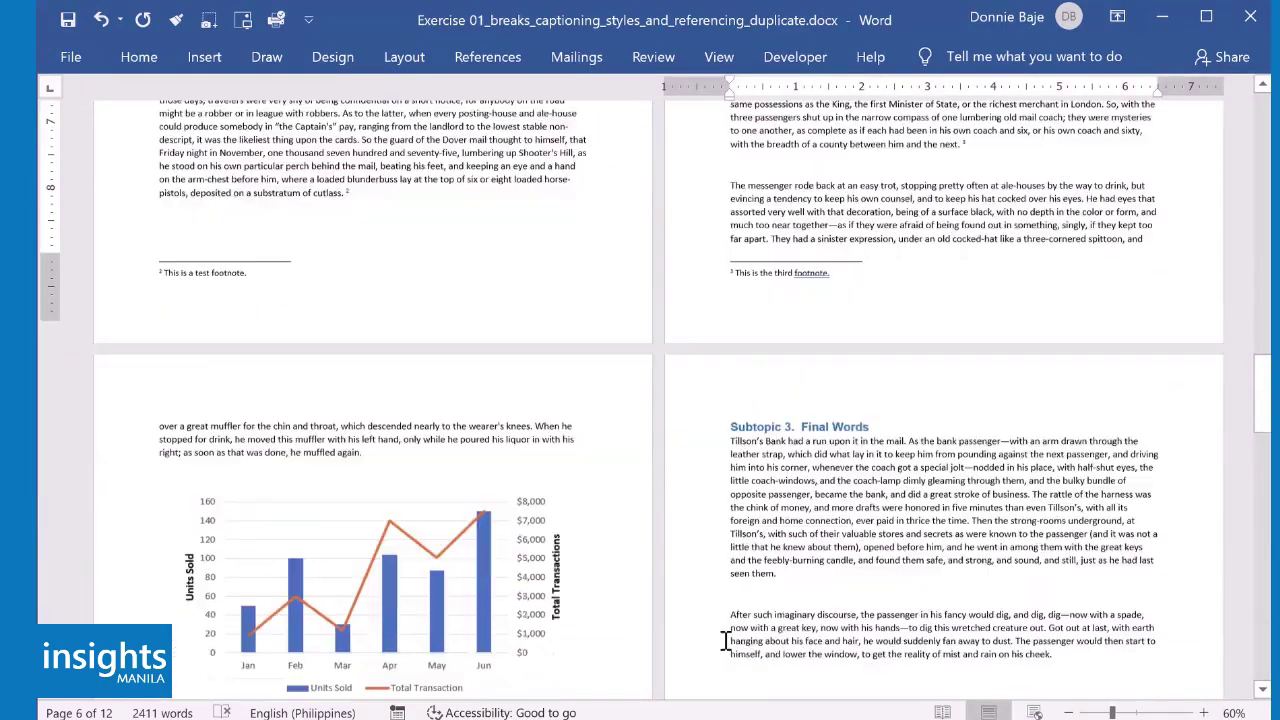
scroll(694, 657, up, 5)
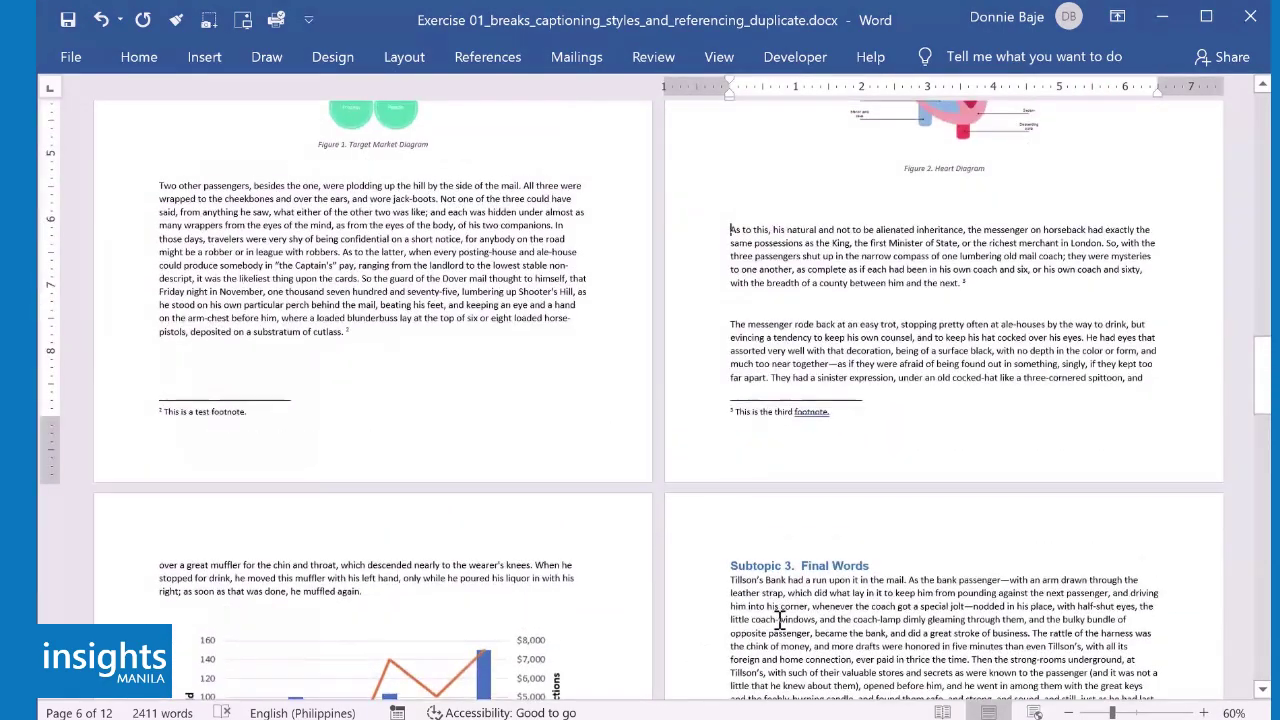
Step: Insert a page break so 'As to this, his natural…' starts page 7
key(ctrl+Return)
scroll(862, 540, down, 1)
scroll(862, 540, down, 5)
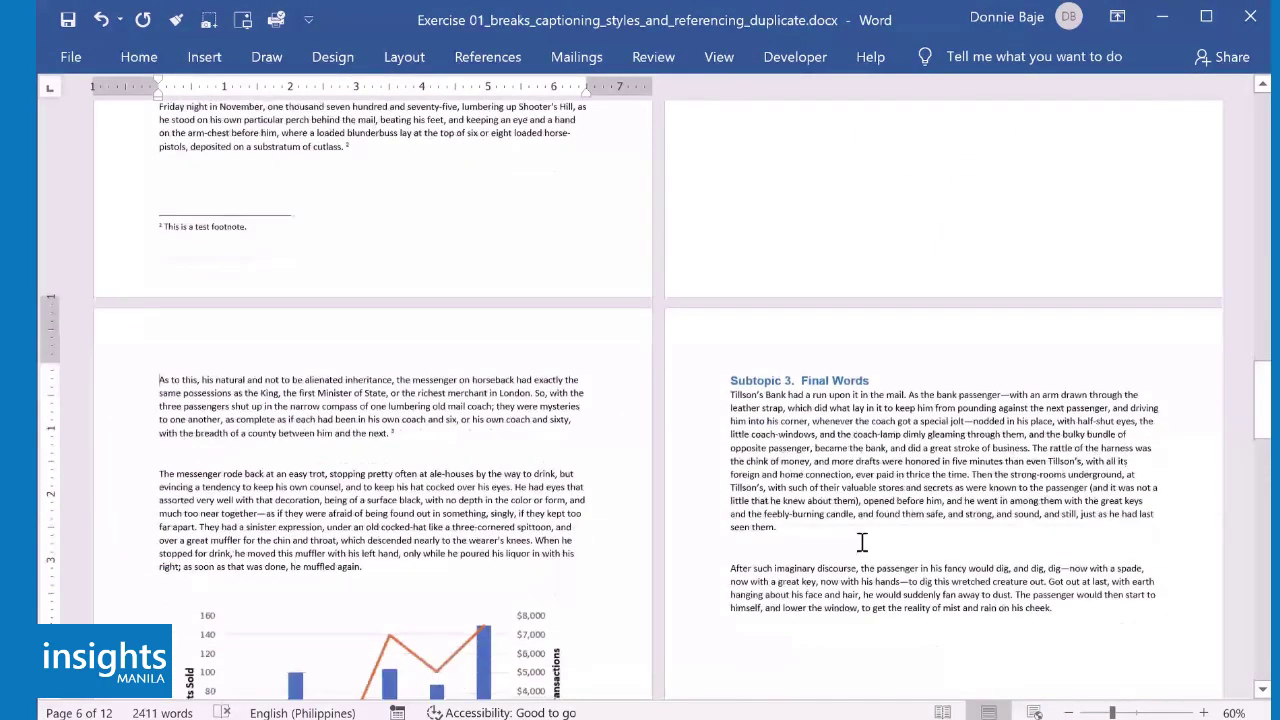
scroll(864, 542, down, 2)
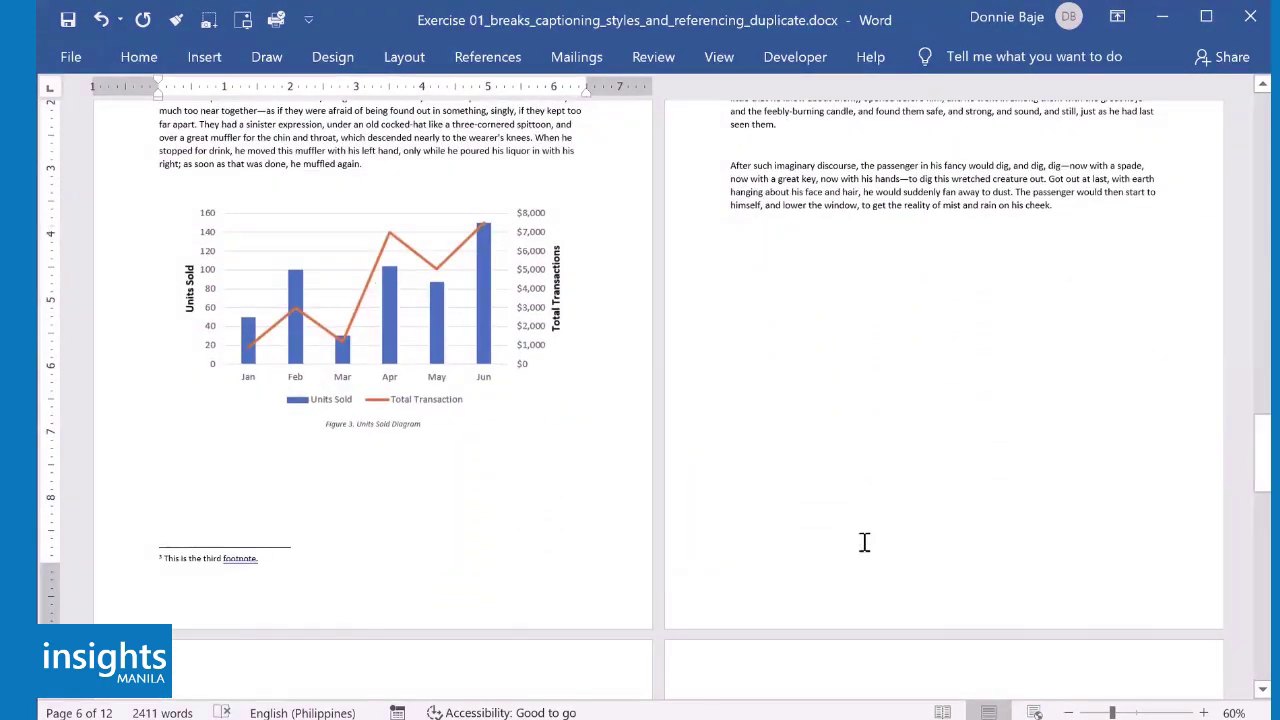
scroll(864, 540, up, 4)
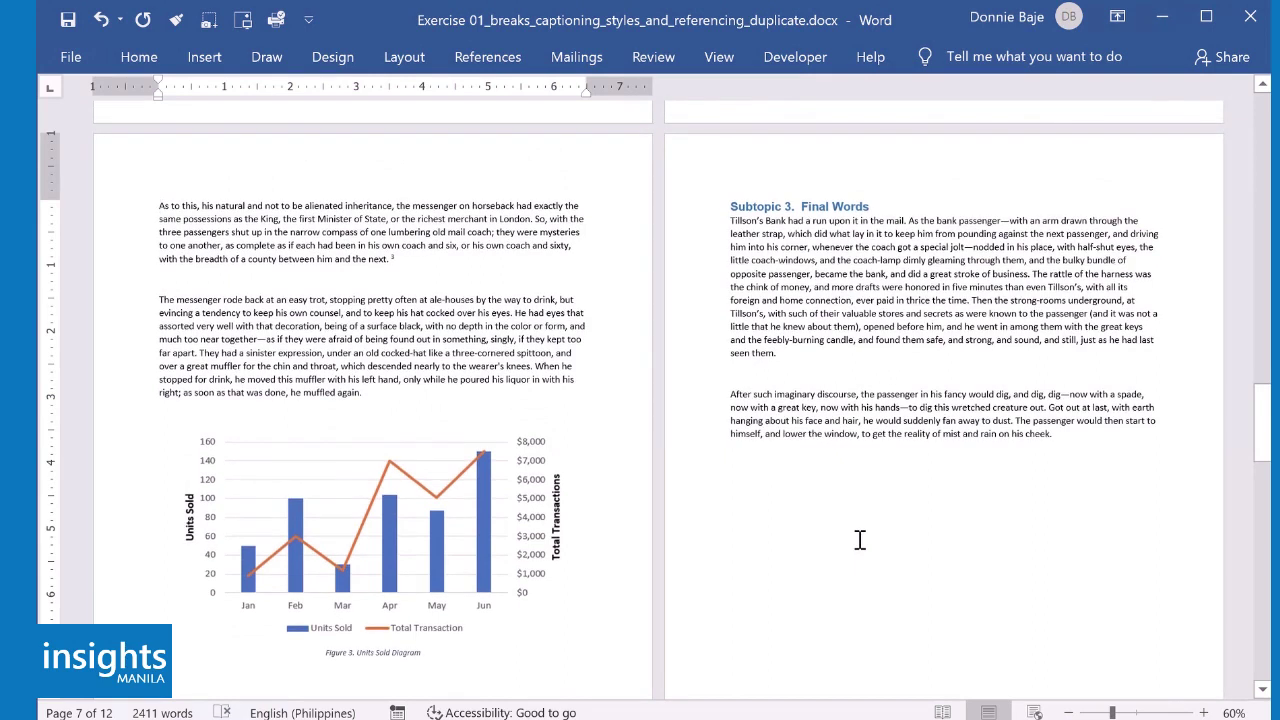